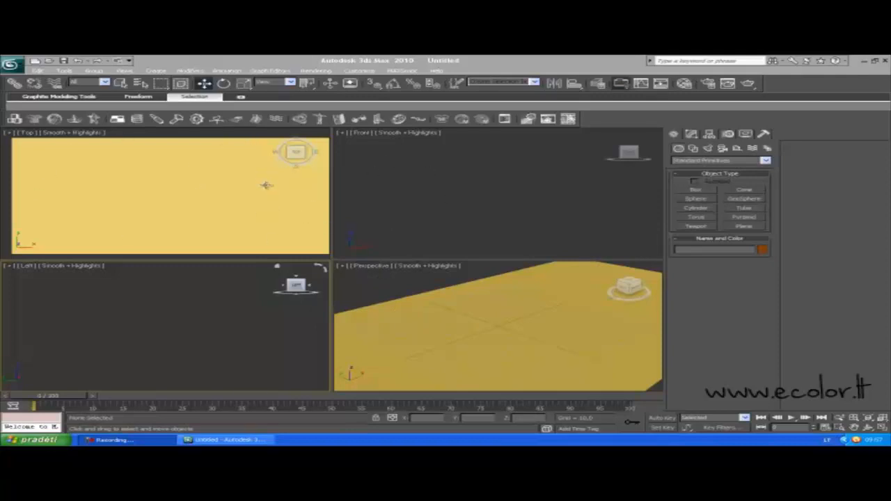
Create a flat rectangular box in the Top view, about 64 wide and 13 high, as the tank's base.
{"action": "left_click", "coordinate": [694, 189]}
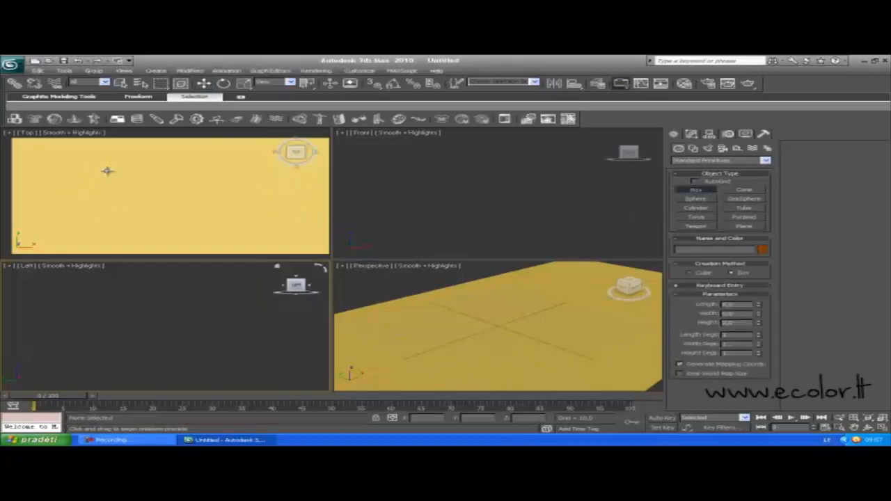
{"action": "left_click_drag", "start_coordinate": [106, 172], "coordinate": [155, 199]}
{"action": "left_click", "coordinate": [151, 193]}
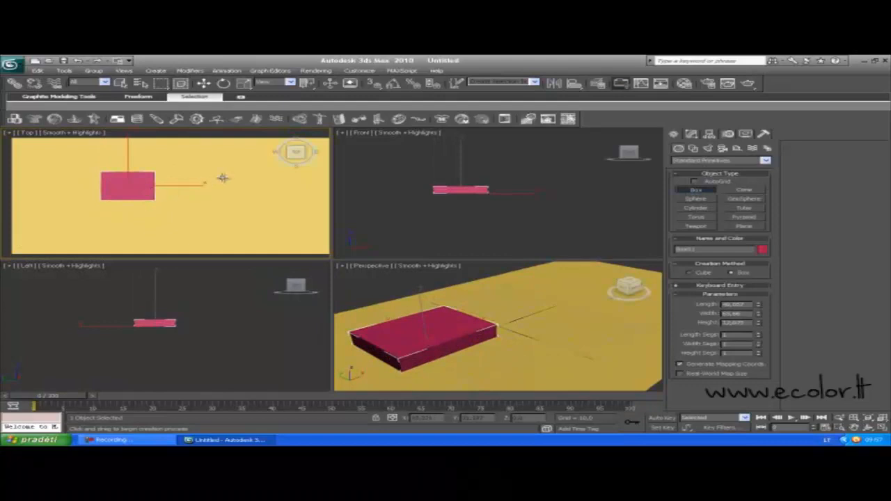
{"action": "left_click", "coordinate": [203, 83]}
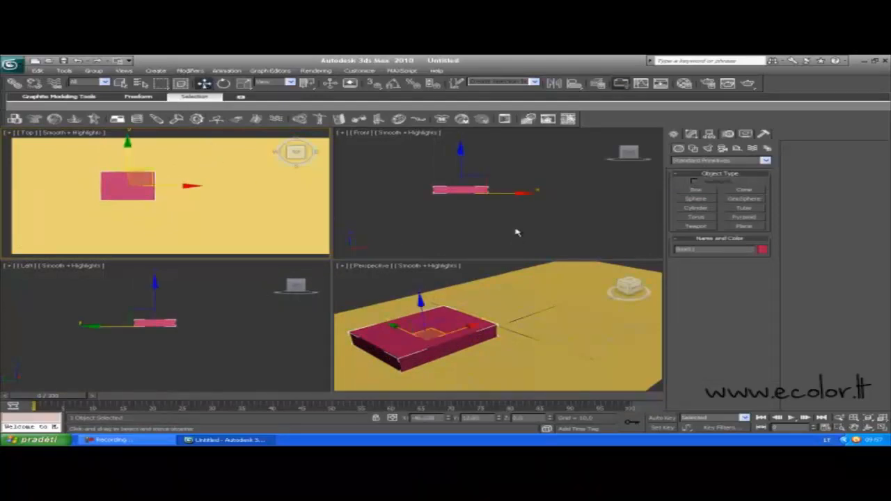
Create an upright cylinder with a radius of about 14 in the Top view, overlapping the back edge of the base box.
{"action": "left_click", "coordinate": [700, 209]}
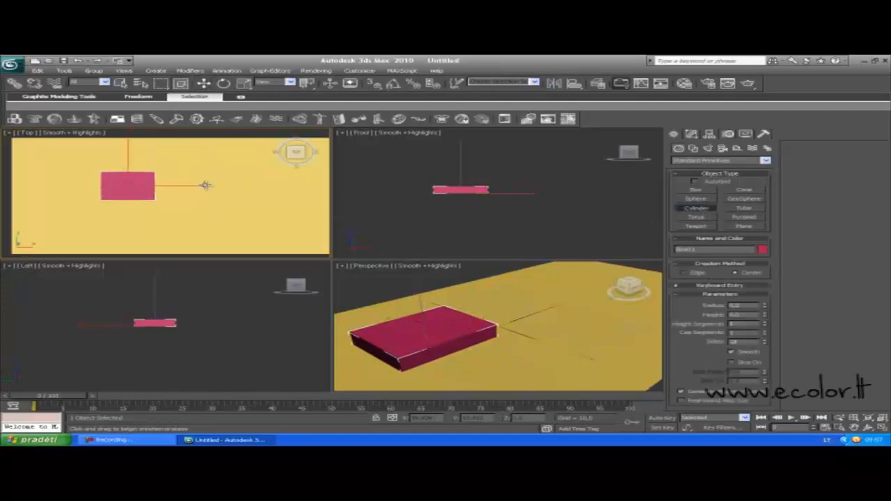
{"action": "left_click_drag", "start_coordinate": [142, 169], "coordinate": [141, 178]}
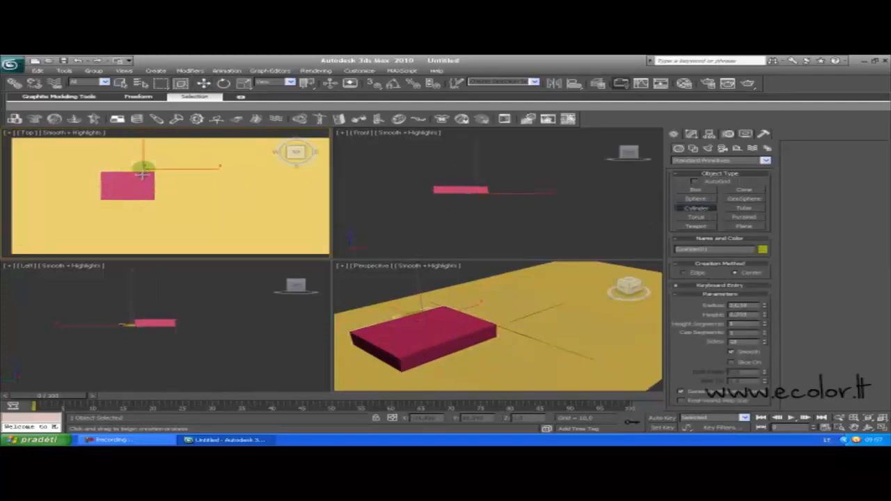
{"action": "left_click", "coordinate": [139, 148]}
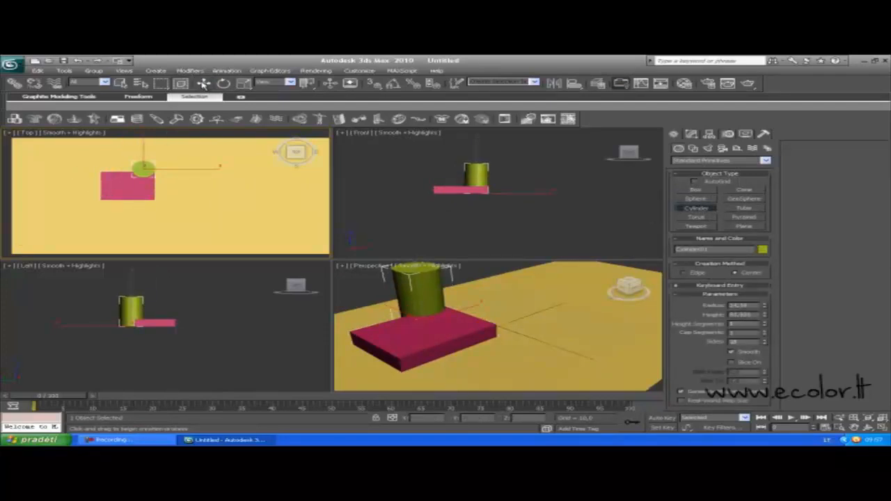
{"action": "left_click", "coordinate": [203, 83]}
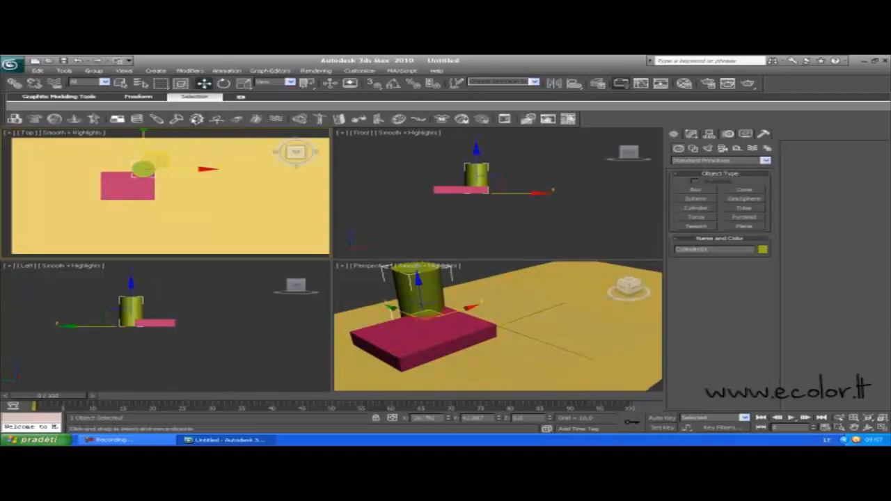
Rotate the cylinder so it lies horizontally along the base's width, and raise it above the base in the Front view.
{"action": "left_click", "coordinate": [223, 83]}
{"action": "left_click_drag", "start_coordinate": [159, 170], "coordinate": [270, 167]}
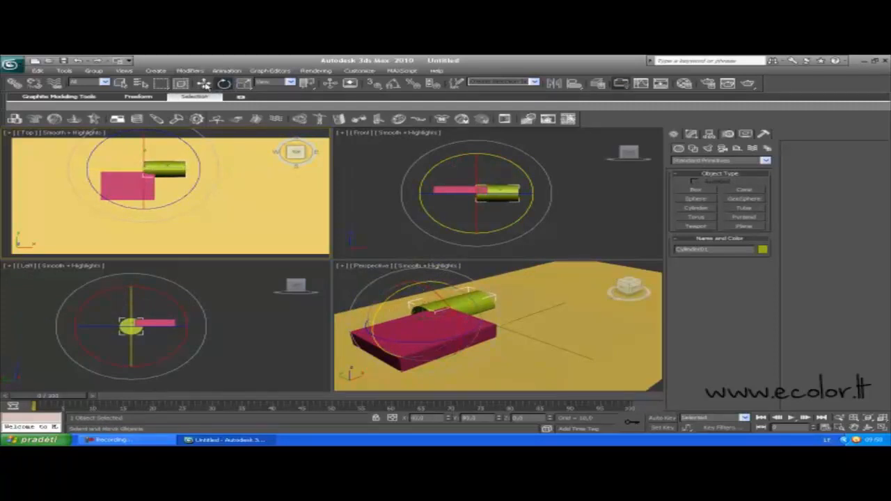
{"action": "left_click", "coordinate": [204, 83]}
{"action": "left_click_drag", "start_coordinate": [480, 171], "coordinate": [479, 153]}
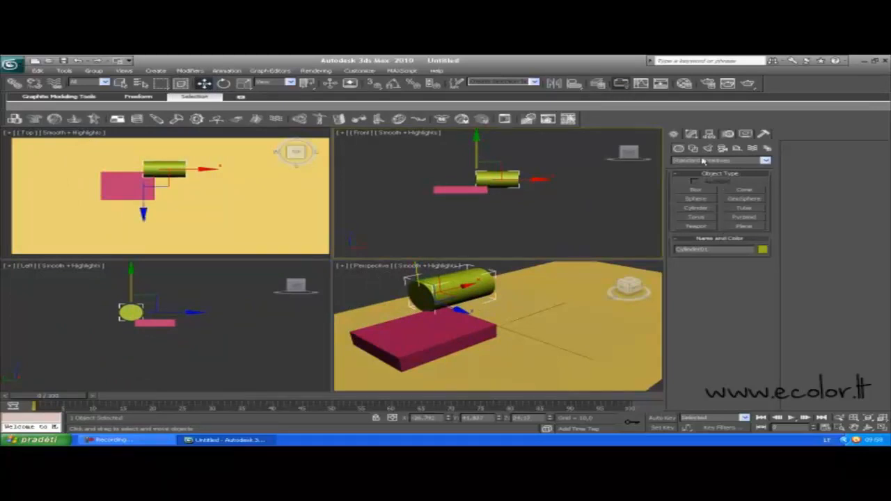
Reduce the cylinder's radius to about 7.9 and move it slightly inward over the base and a little higher.
{"action": "left_click", "coordinate": [692, 134]}
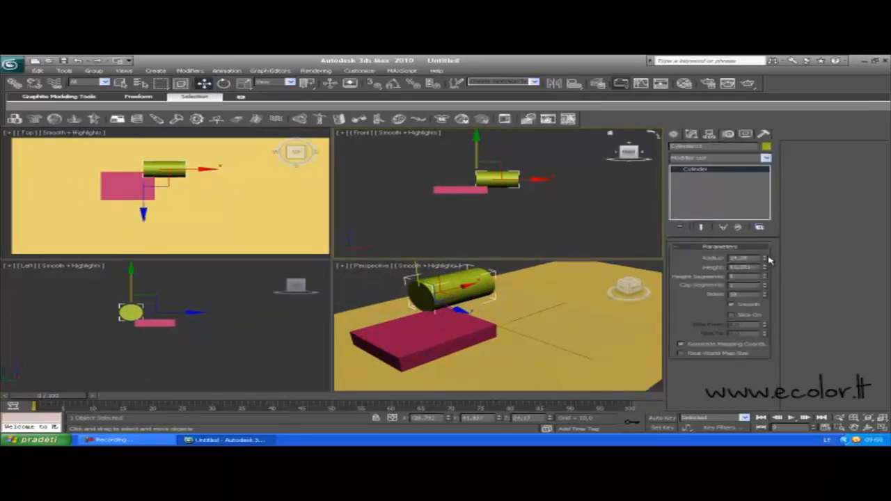
{"action": "left_click_drag", "start_coordinate": [764, 257], "coordinate": [764, 275]}
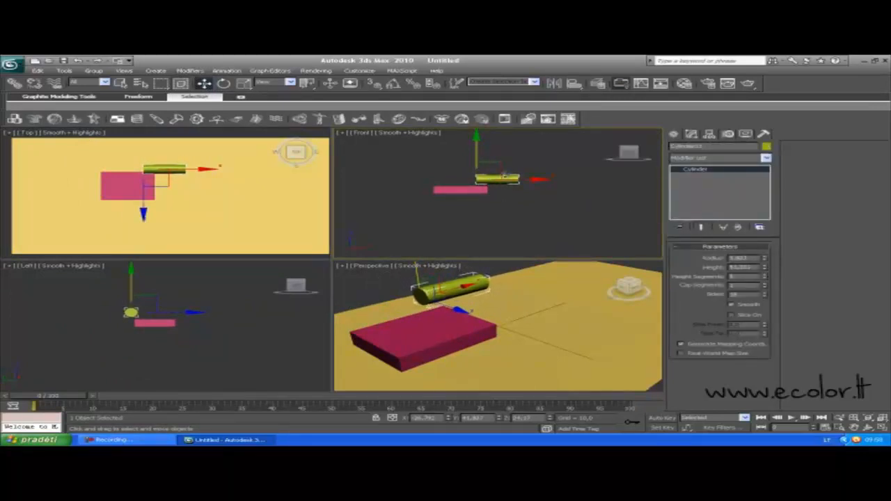
{"action": "left_click_drag", "start_coordinate": [530, 179], "coordinate": [518, 179]}
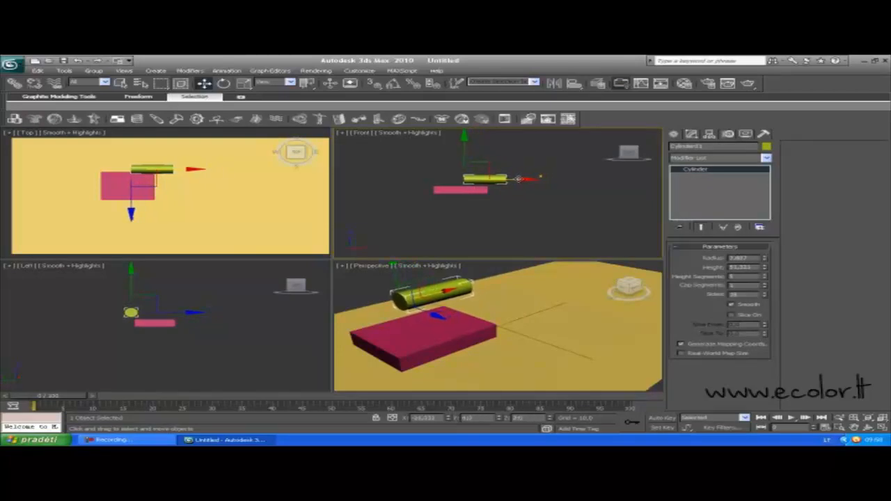
{"action": "left_click_drag", "start_coordinate": [464, 155], "coordinate": [465, 149]}
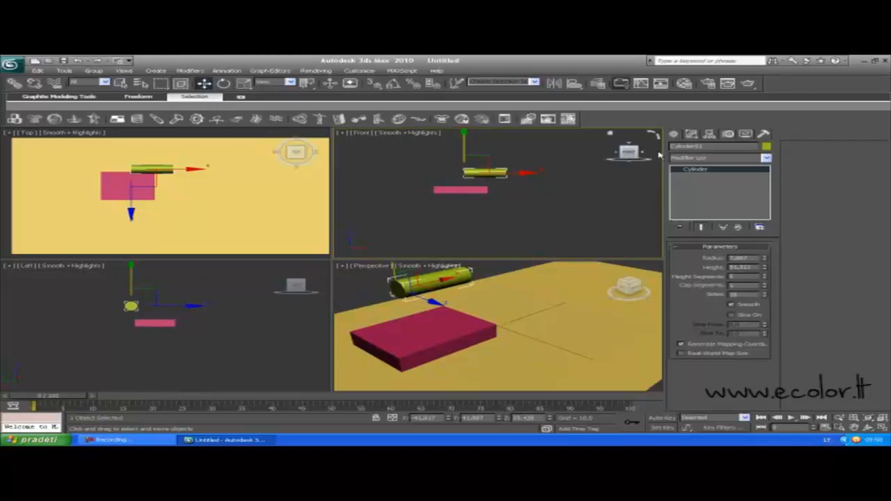
Create a small turret box over the back half of the base and raise it so it sits on the base's upper face.
{"action": "left_click", "coordinate": [673, 134]}
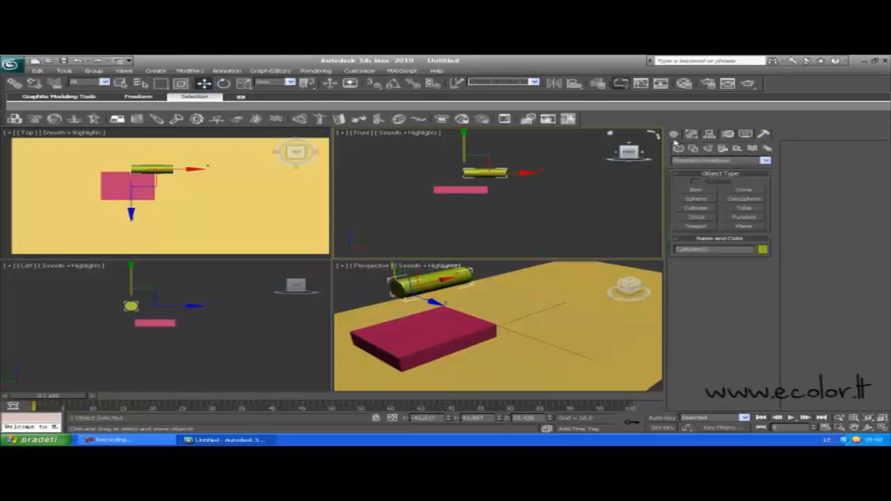
{"action": "left_click", "coordinate": [695, 191]}
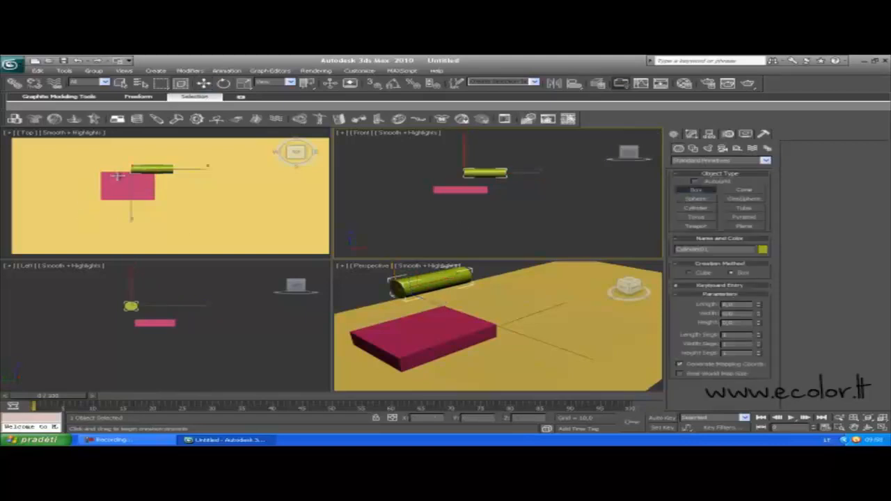
{"action": "left_click_drag", "start_coordinate": [119, 172], "coordinate": [132, 186]}
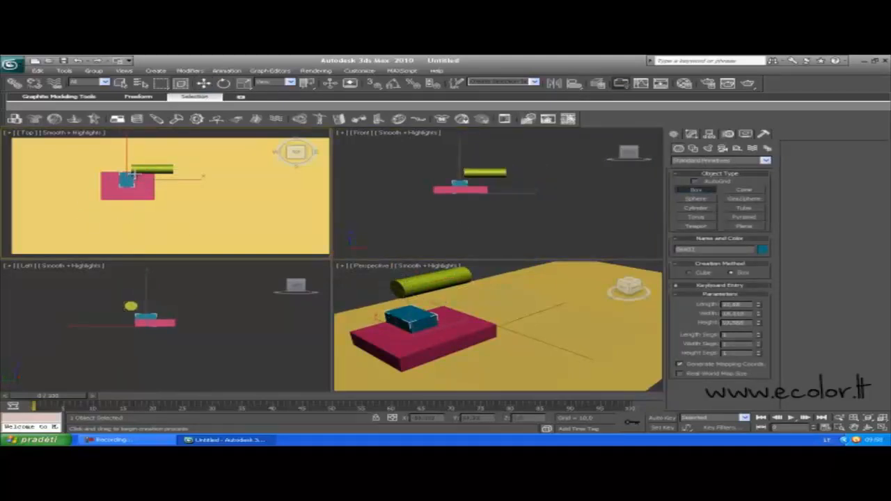
{"action": "left_click", "coordinate": [135, 174]}
{"action": "key", "text": "w"}
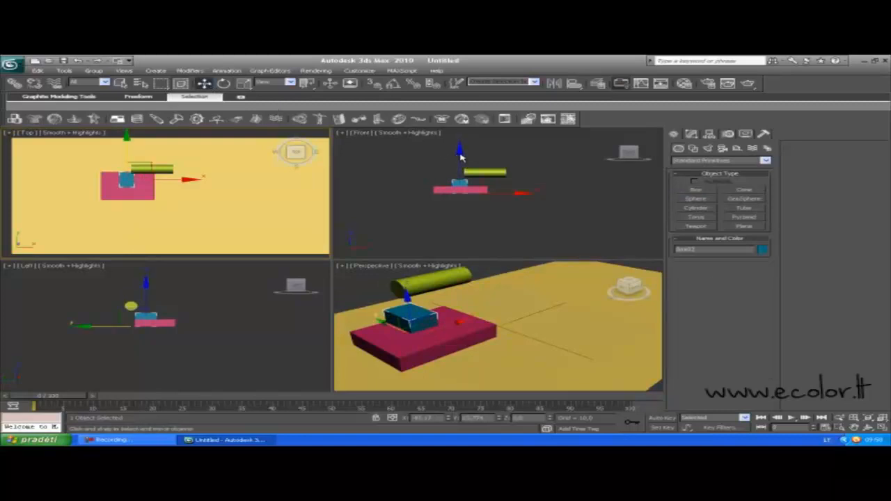
{"action": "left_click", "coordinate": [460, 156]}
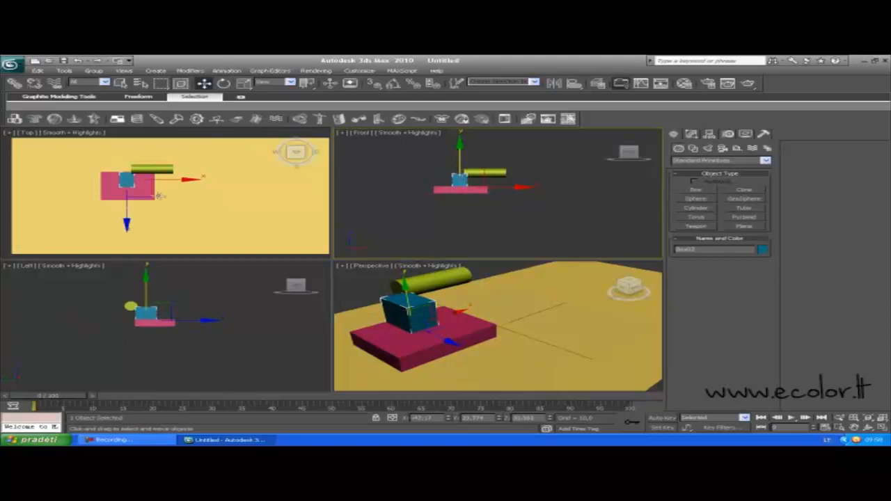
Move the cylinder forward in the Top view and lower it in the Front view so it lines up with the small box as the gun barrel.
{"action": "left_click", "coordinate": [159, 169]}
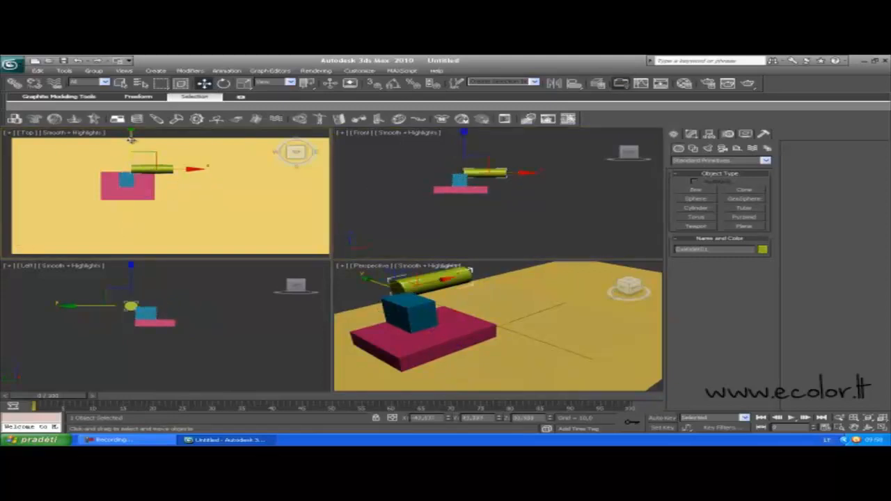
{"action": "left_click_drag", "start_coordinate": [131, 140], "coordinate": [133, 152]}
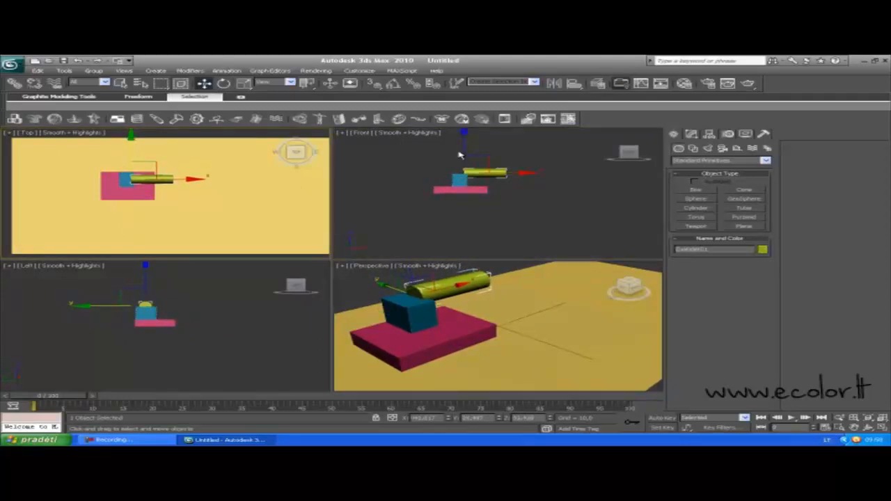
{"action": "left_click_drag", "start_coordinate": [464, 146], "coordinate": [464, 155]}
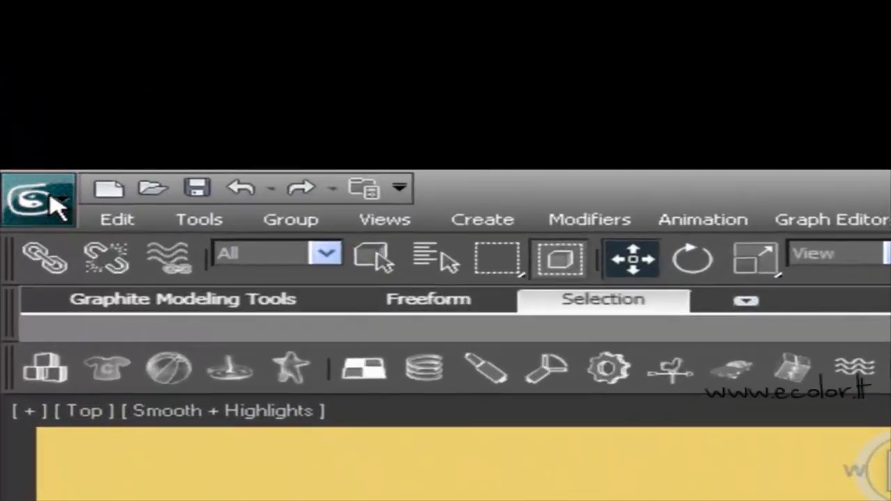
Save the scene in the Mano dokumentai folder under the name TANKAS with an incremental number, and save it again.
{"action": "left_click", "coordinate": [54, 204]}
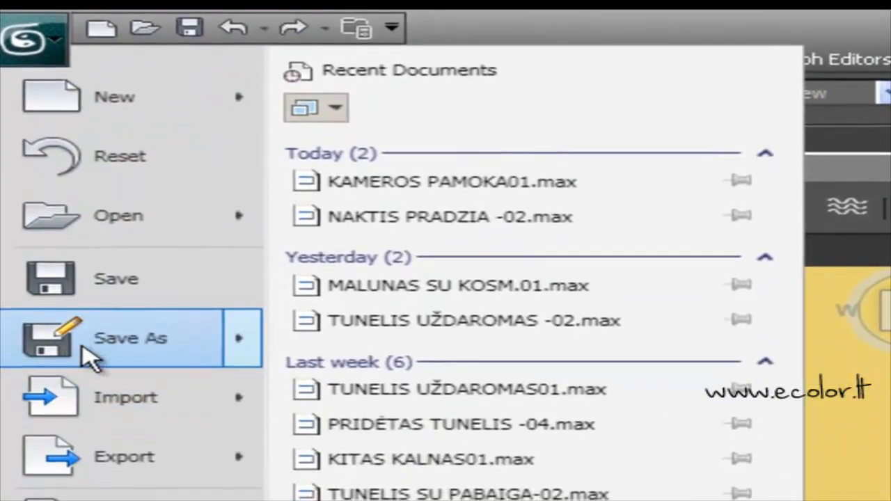
{"action": "left_click", "coordinate": [151, 355]}
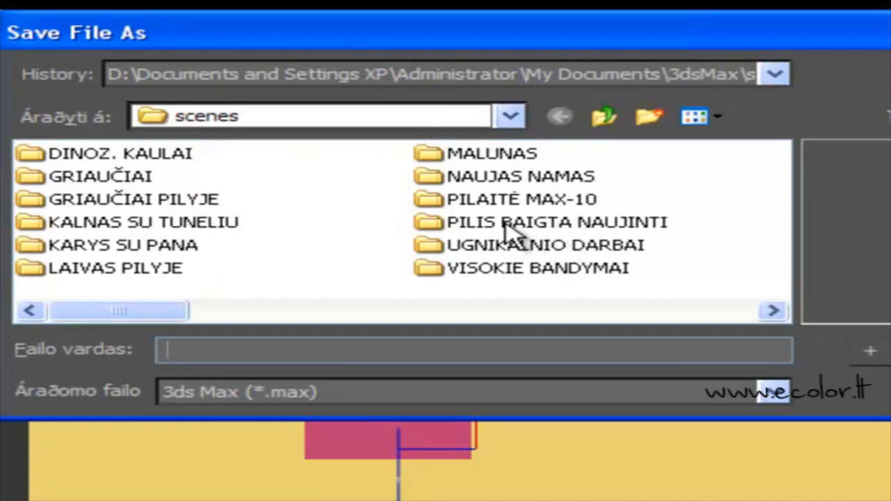
{"action": "left_click", "coordinate": [512, 118]}
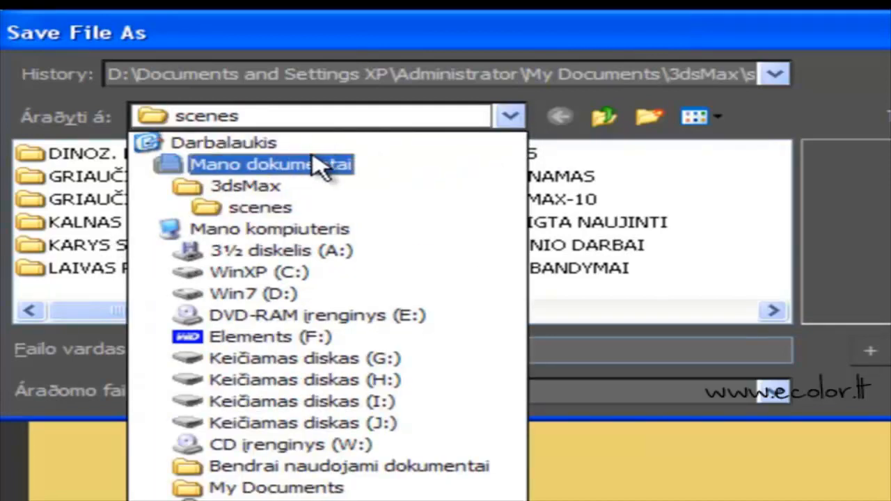
{"action": "left_click", "coordinate": [294, 167]}
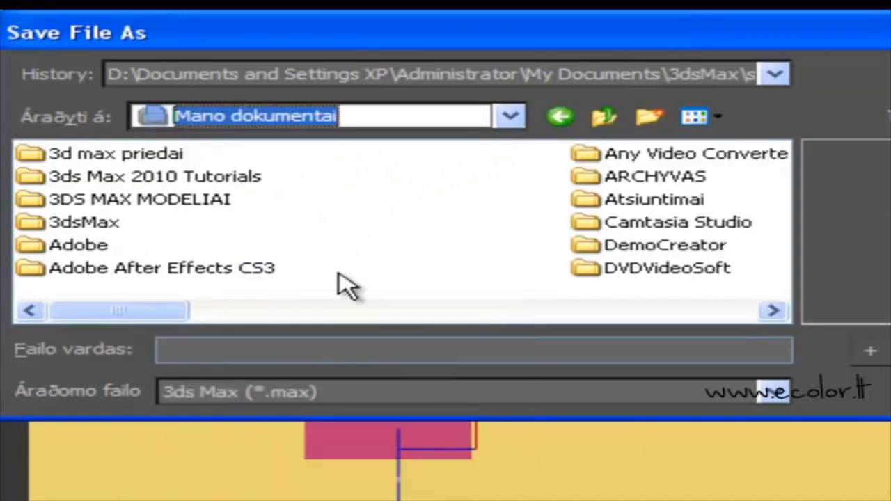
{"action": "left_click", "coordinate": [176, 349]}
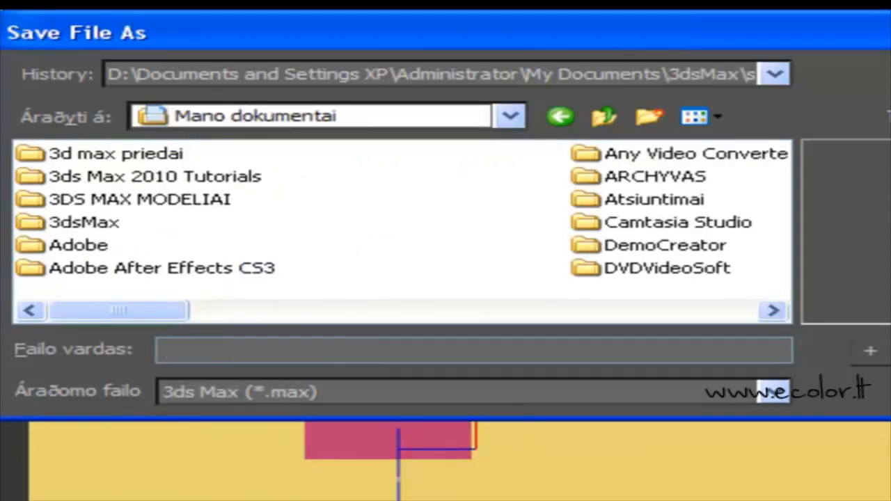
{"action": "type", "text": "TANKAS"}
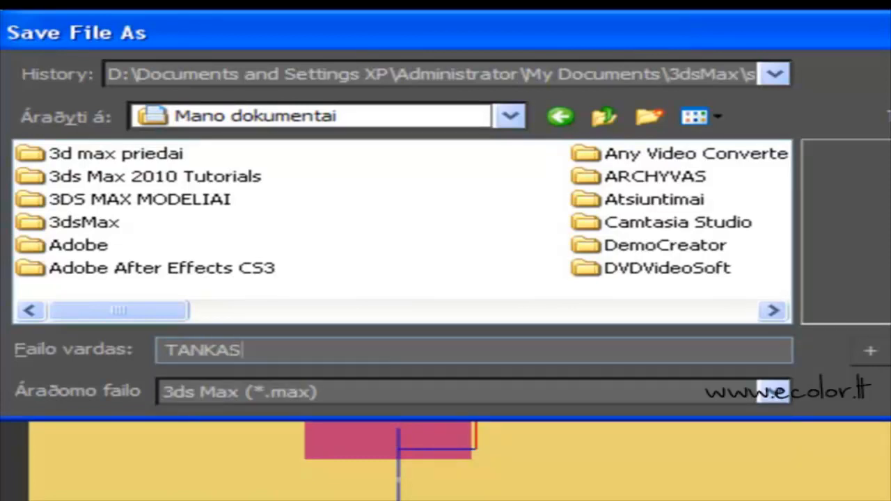
{"action": "left_click", "coordinate": [870, 350]}
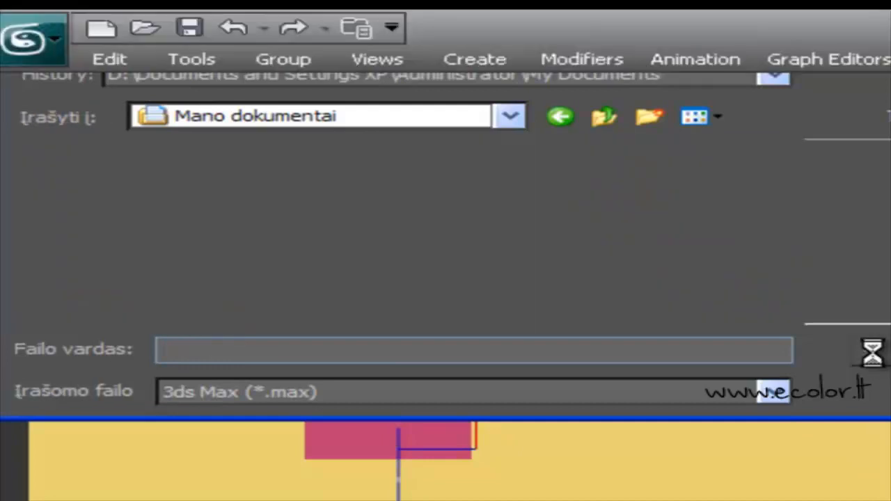
{"action": "left_click", "coordinate": [192, 27]}
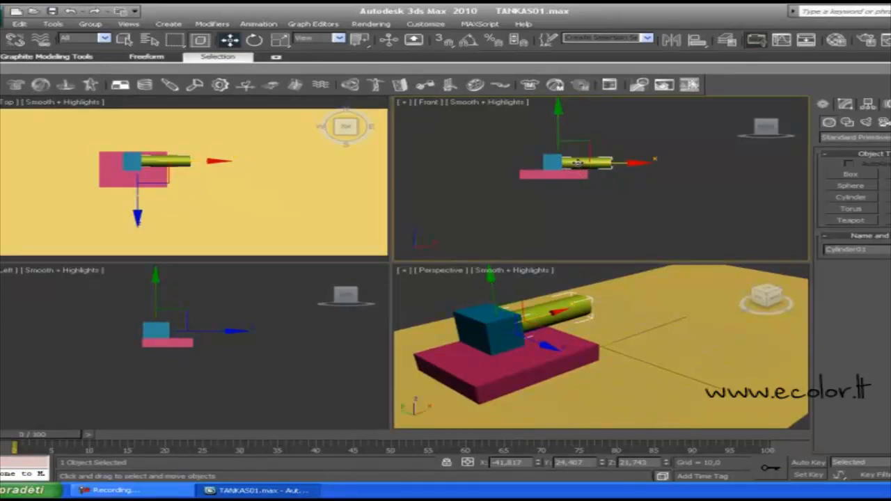
Nudge the barrel cylinder slightly along X and hide the yellow ground plane.
{"action": "mouse_move", "coordinate": [614, 162]}
{"action": "left_mouse_down"}
{"action": "mouse_move", "coordinate": [632, 163]}
{"action": "mouse_move", "coordinate": [613, 162]}
{"action": "left_mouse_up"}
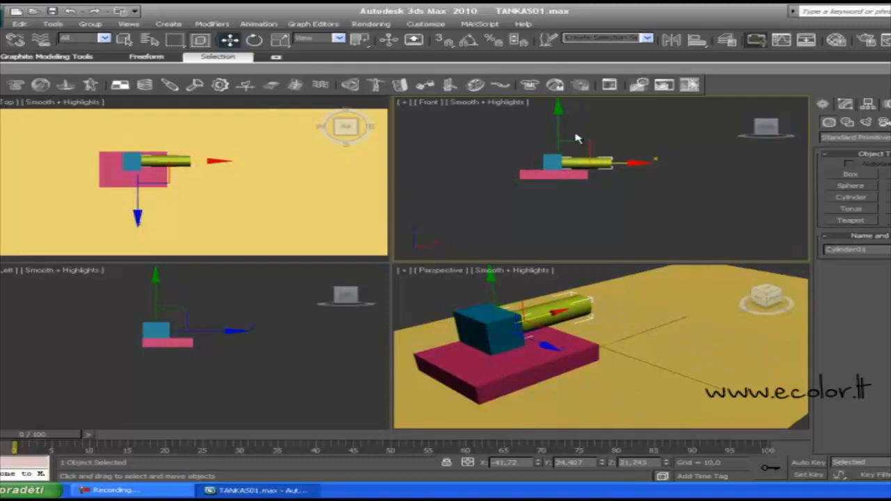
{"action": "left_click", "coordinate": [665, 346]}
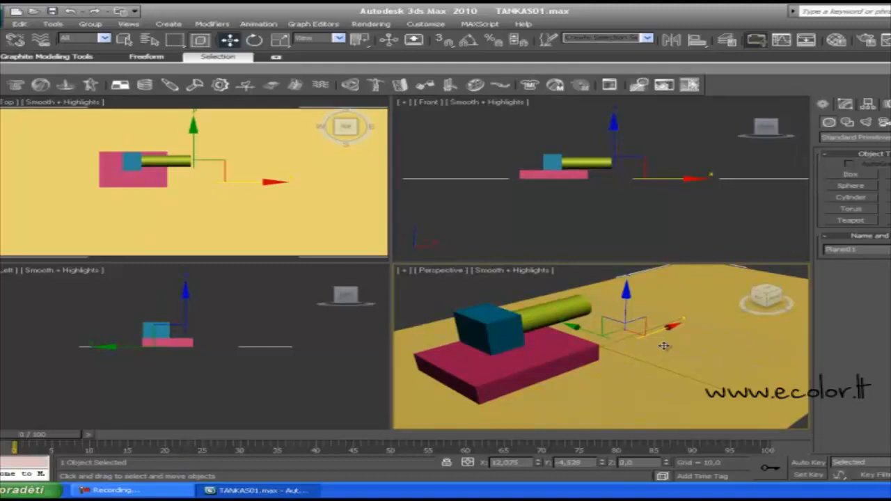
{"action": "right_click", "coordinate": [663, 345]}
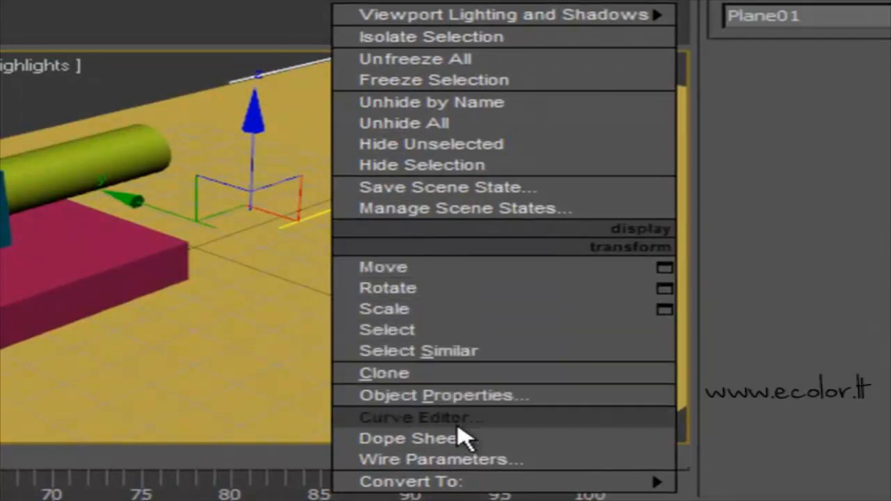
{"action": "left_click", "coordinate": [457, 167]}
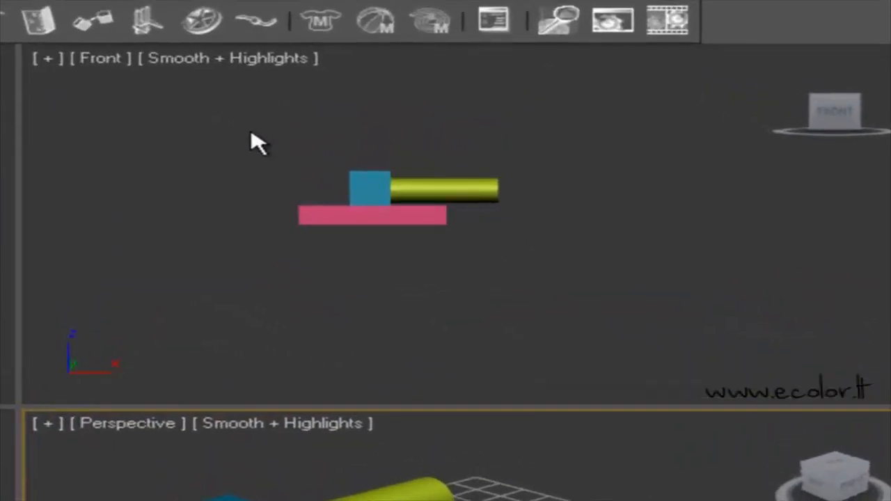
Select both boxes and the barrel cylinder in the Front view and group them under the name TANKAS.
{"action": "left_click_drag", "start_coordinate": [473, 169], "coordinate": [625, 220]}
{"action": "left_click_drag", "start_coordinate": [564, 244], "coordinate": [567, 252]}
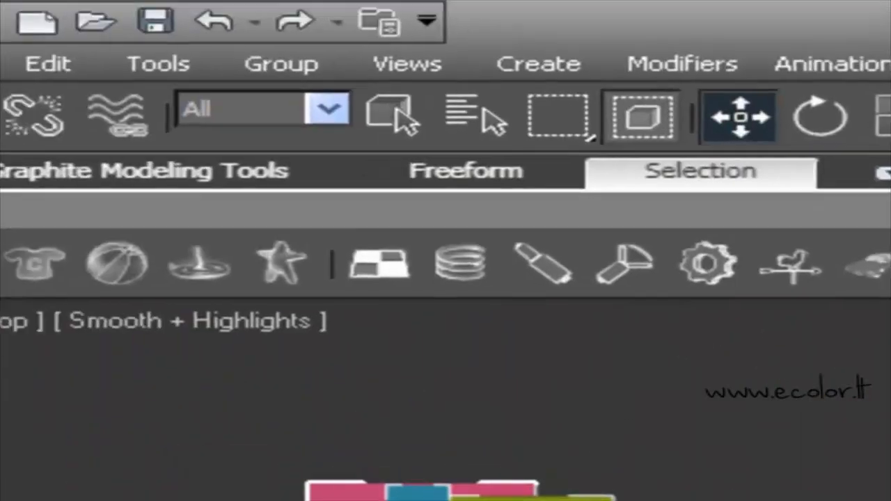
{"action": "left_click", "coordinate": [306, 67]}
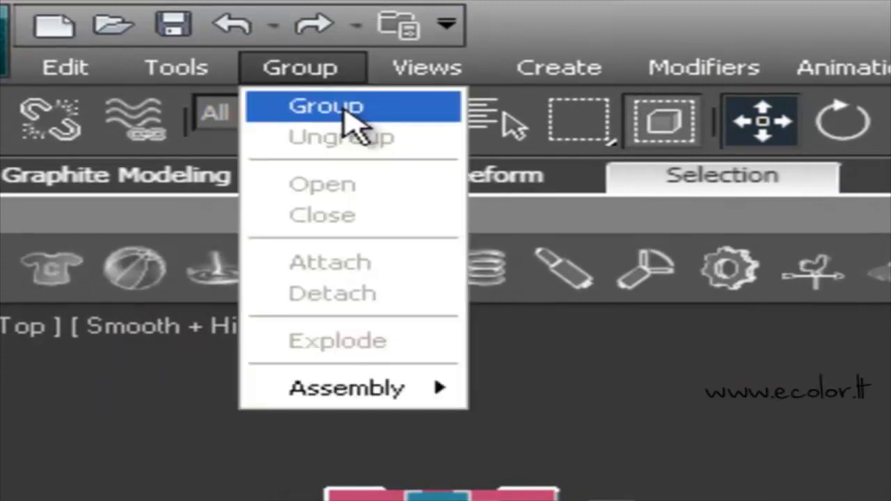
{"action": "left_click", "coordinate": [346, 112]}
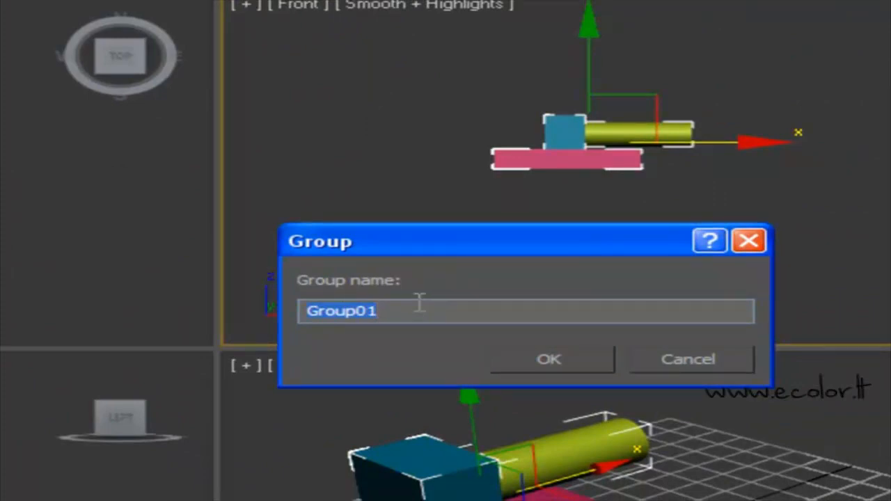
{"action": "type", "text": "T"}
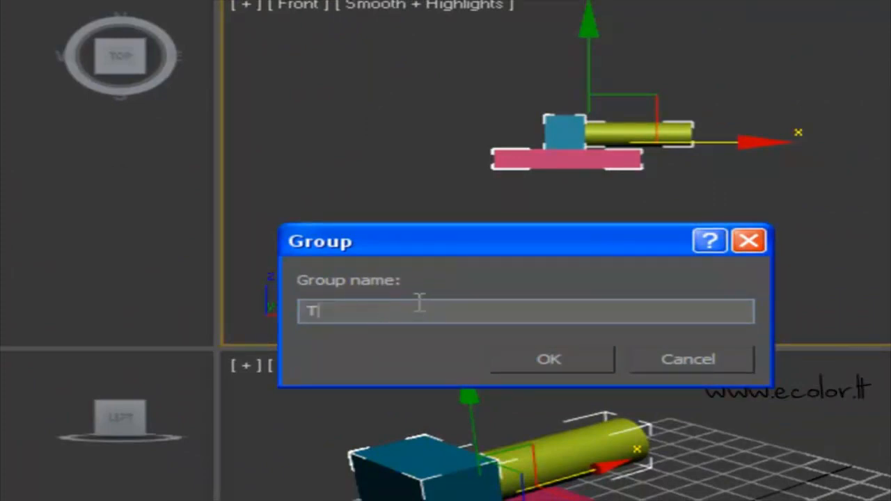
{"action": "type", "text": "ANKAS"}
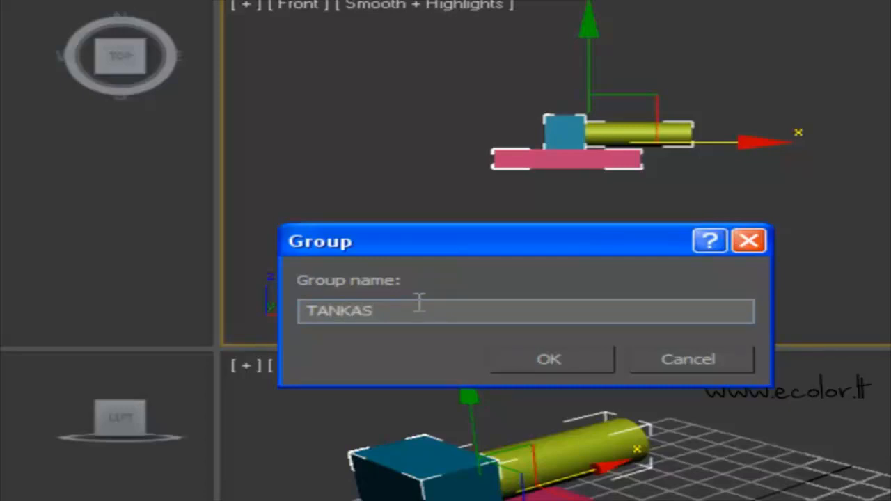
{"action": "left_click", "coordinate": [554, 369]}
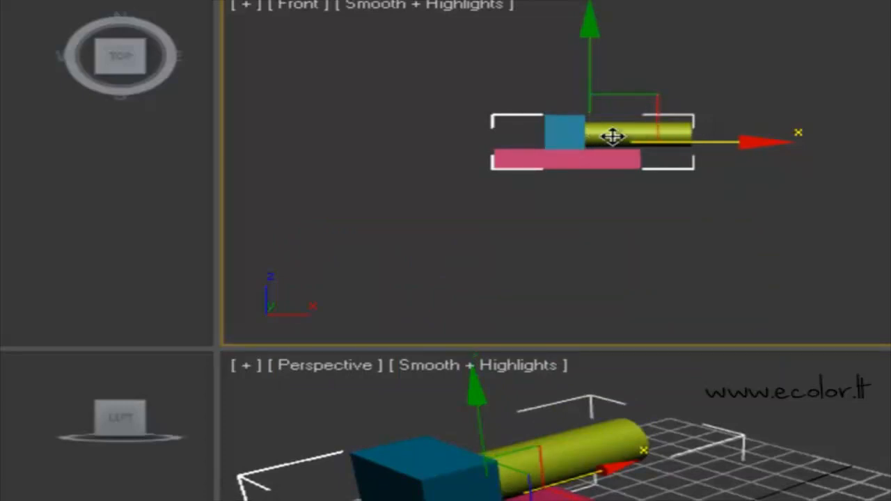
Unhide the yellow ground plane and shift the grouped tank along X in the Front view, back toward the plane's rear end.
{"action": "left_click_drag", "start_coordinate": [727, 142], "coordinate": [795, 165]}
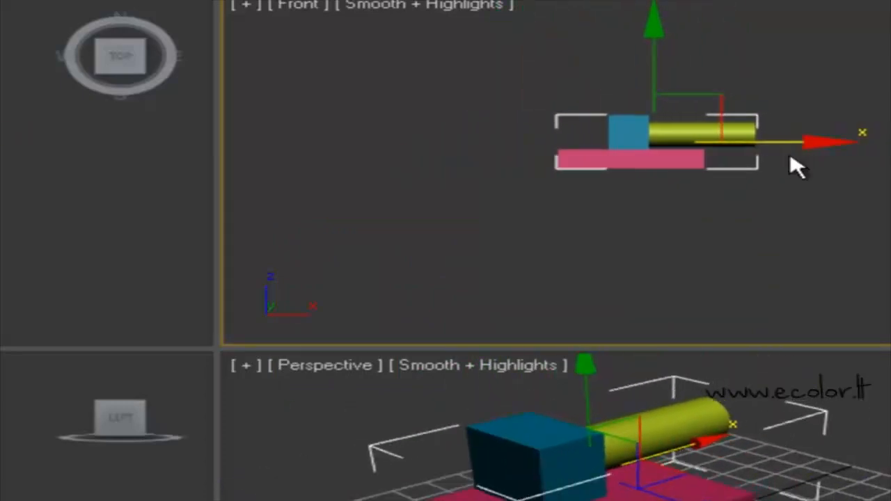
{"action": "right_click", "coordinate": [657, 233]}
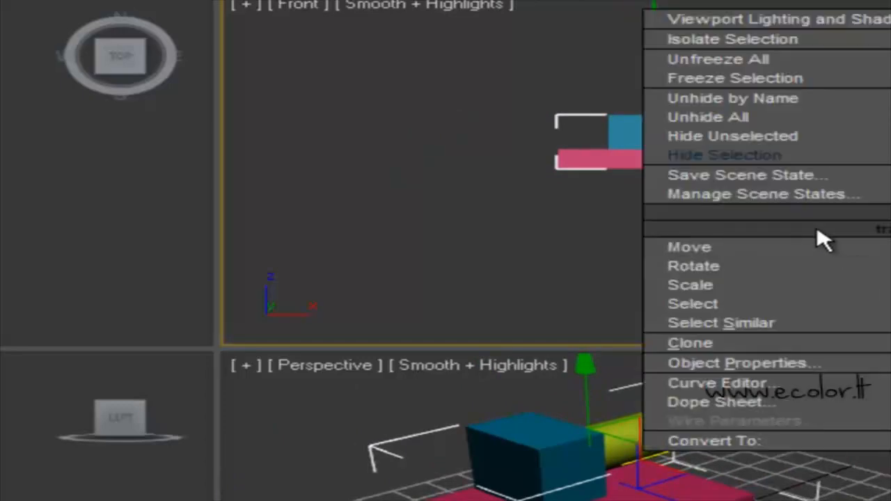
{"action": "left_click", "coordinate": [730, 120]}
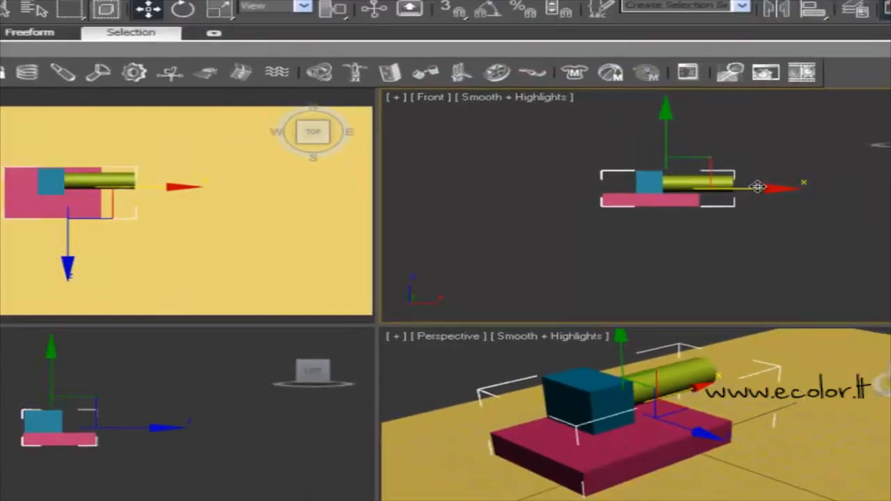
{"action": "left_click_drag", "start_coordinate": [785, 142], "coordinate": [680, 176]}
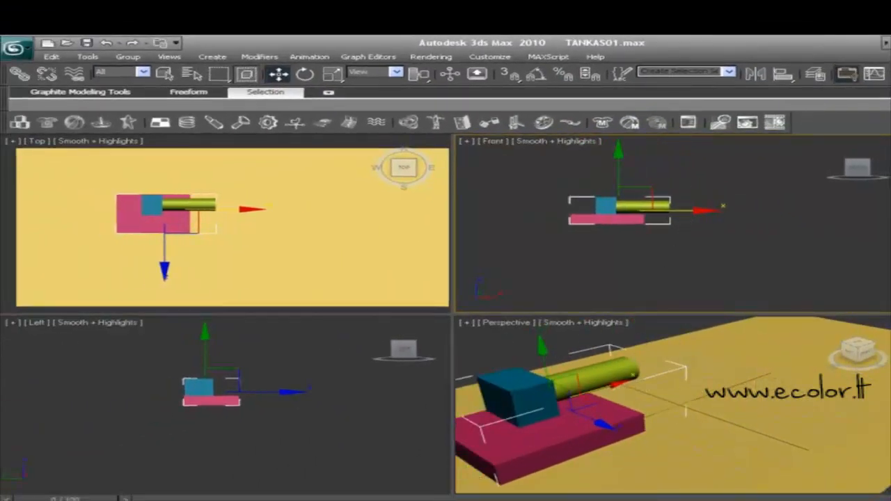
Turn on Auto Key, go to frame 19 and move the tank forward along X in the Top view.
{"action": "left_click", "coordinate": [875, 498]}
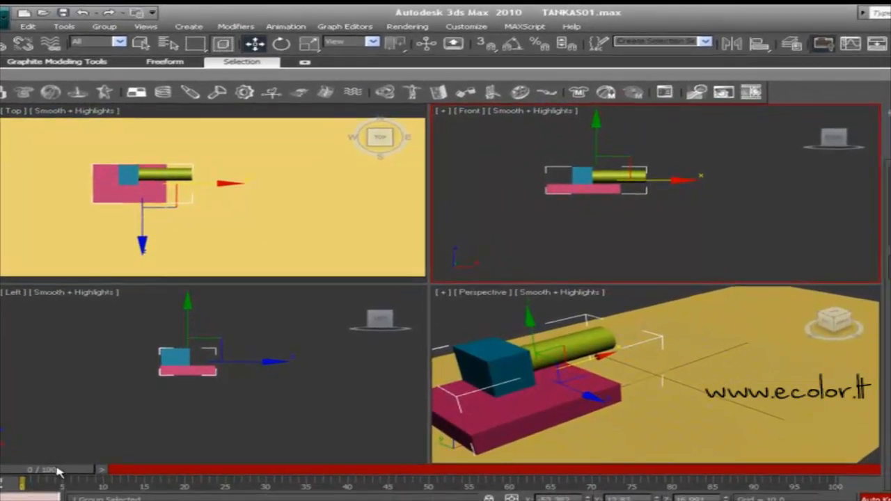
{"action": "left_click_drag", "start_coordinate": [80, 498], "coordinate": [213, 485]}
{"action": "left_click", "coordinate": [254, 43]}
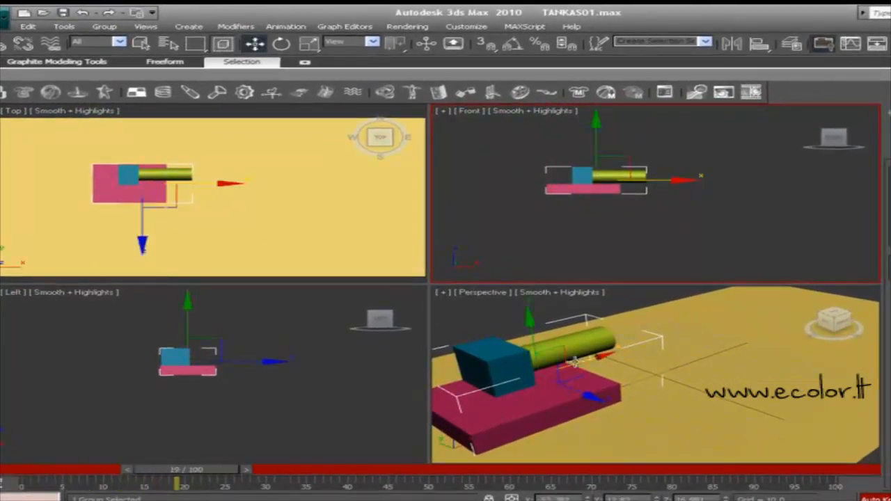
{"action": "left_click", "coordinate": [209, 183]}
{"action": "left_click", "coordinate": [168, 178]}
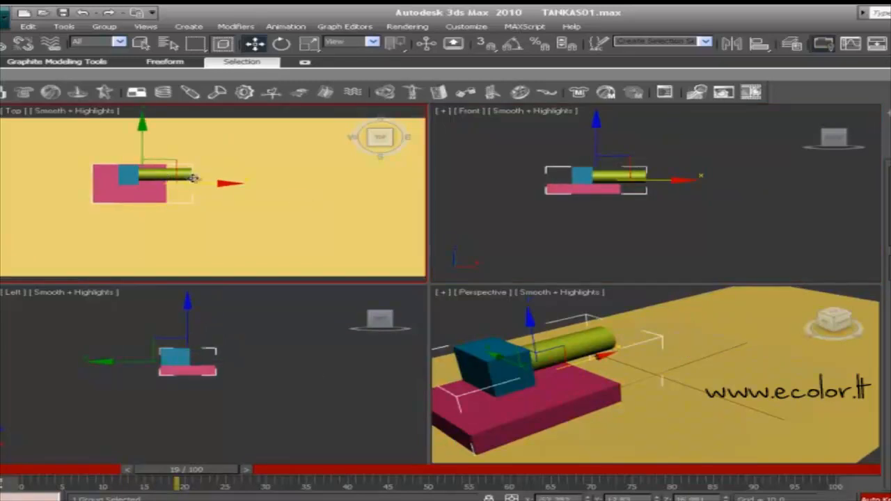
{"action": "left_click_drag", "start_coordinate": [213, 185], "coordinate": [331, 185]}
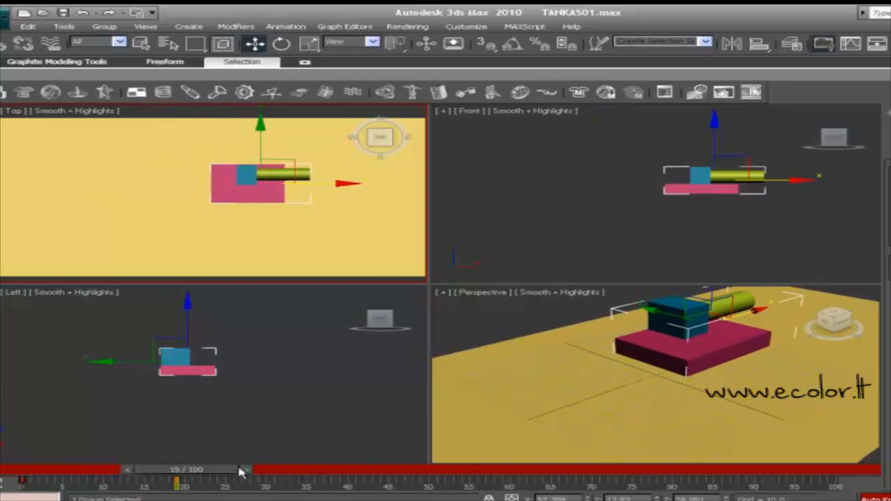
At frame 57, move the tank down along Y in the Top view and rotate it almost half a turn about Z.
{"action": "left_click_drag", "start_coordinate": [230, 476], "coordinate": [525, 472]}
{"action": "key", "text": "w"}
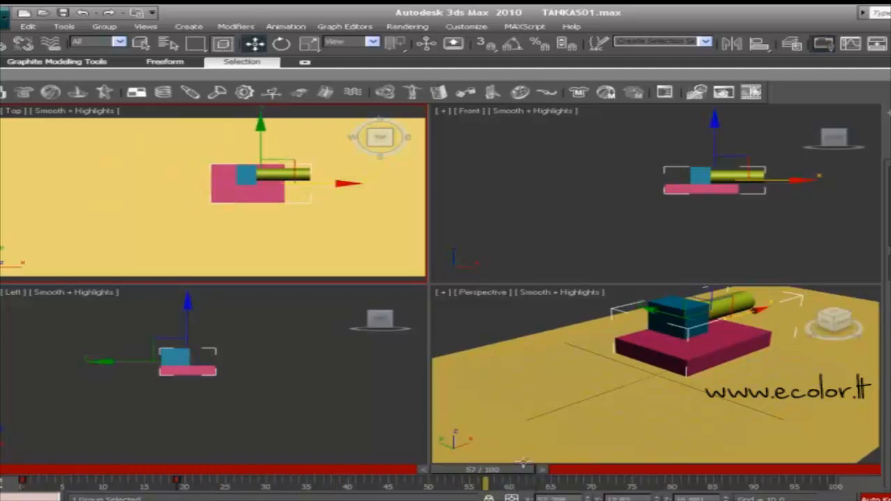
{"action": "left_click_drag", "start_coordinate": [265, 161], "coordinate": [265, 191]}
{"action": "left_click", "coordinate": [281, 43]}
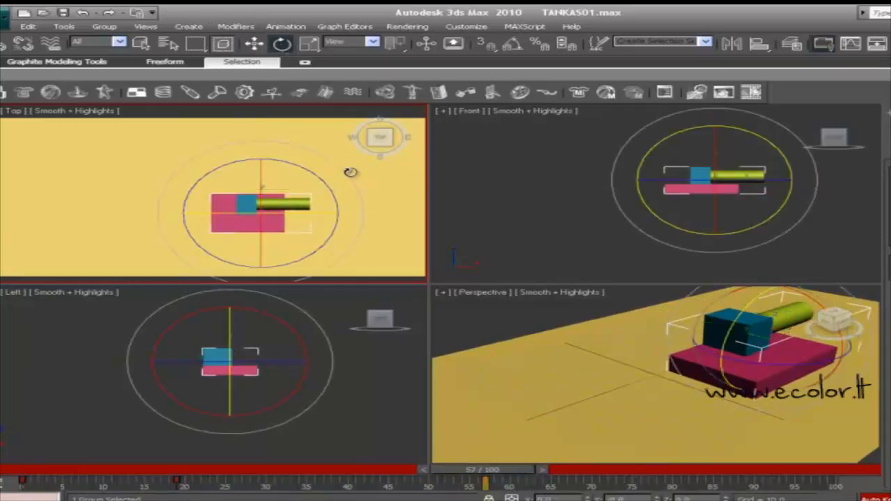
{"action": "left_click_drag", "start_coordinate": [344, 174], "coordinate": [319, 498]}
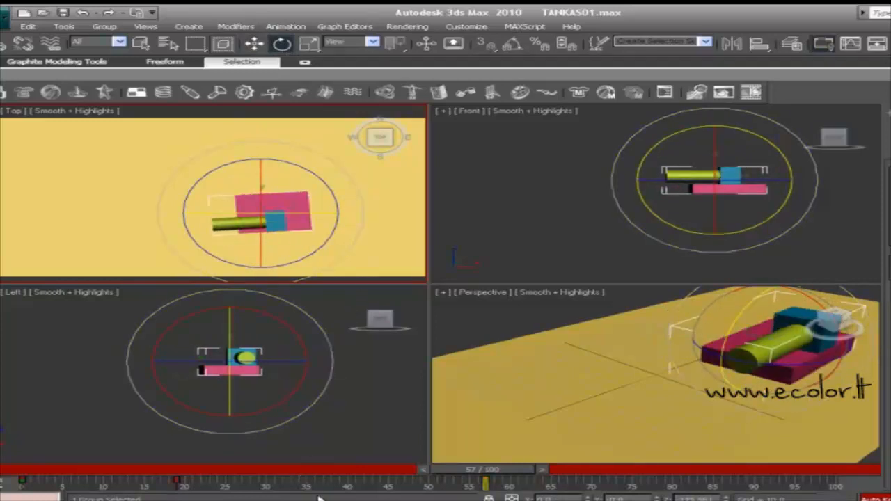
At frame 83, move the turned tank back along X to the plane's rear end, and turn off Auto Key to play the animation.
{"action": "left_click_drag", "start_coordinate": [518, 480], "coordinate": [706, 482]}
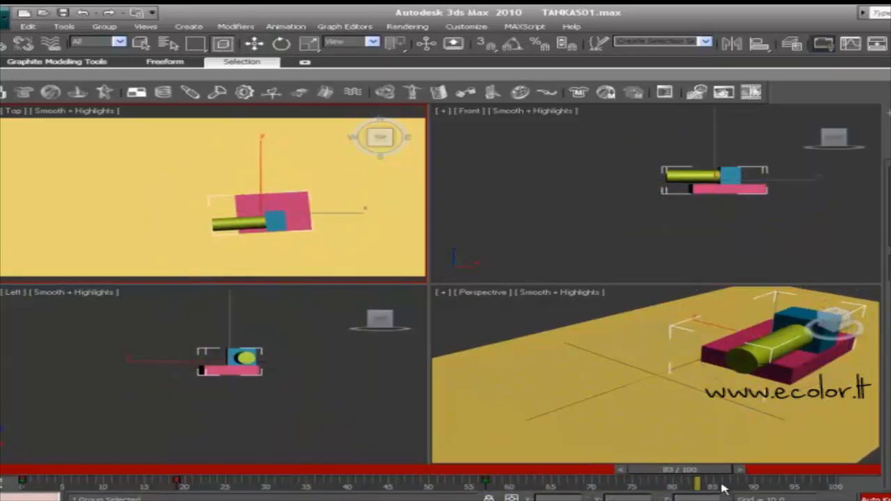
{"action": "left_click", "coordinate": [254, 44]}
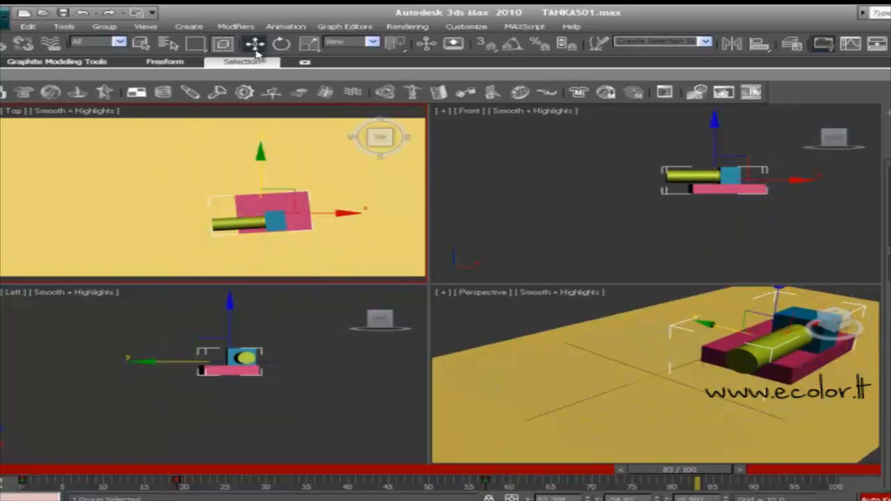
{"action": "left_click_drag", "start_coordinate": [325, 212], "coordinate": [151, 240]}
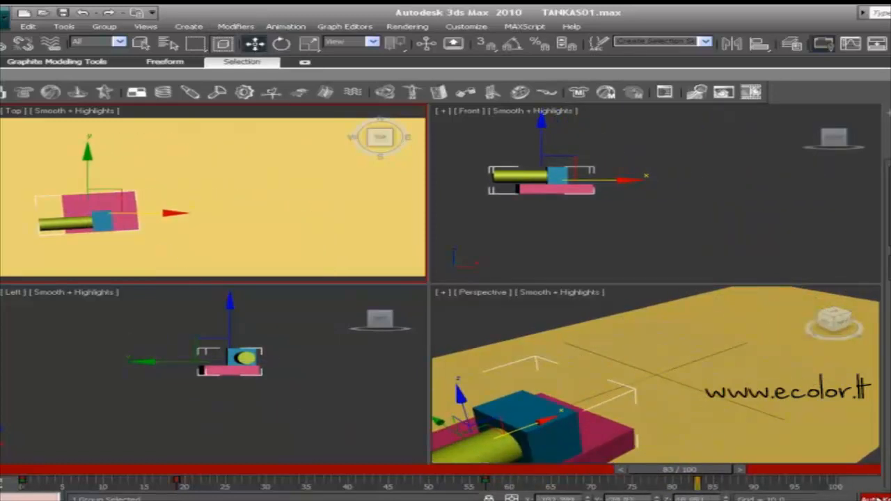
{"action": "key", "text": "n"}
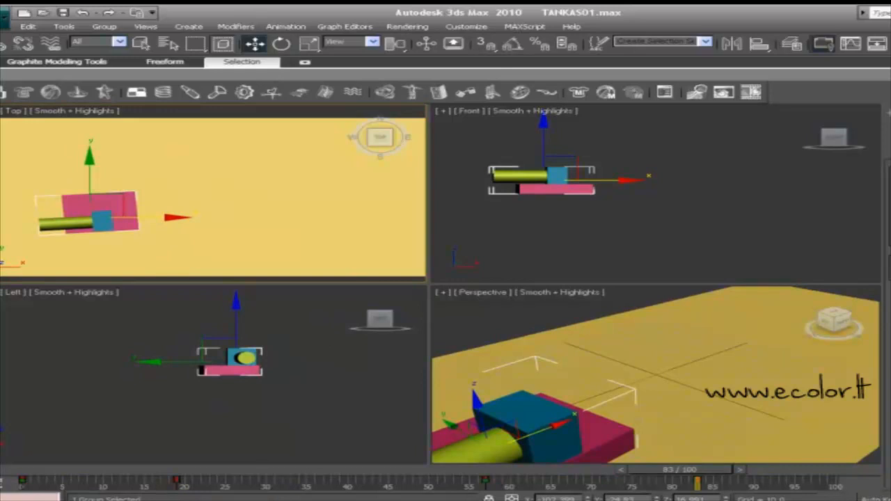
{"action": "key", "text": "slash"}
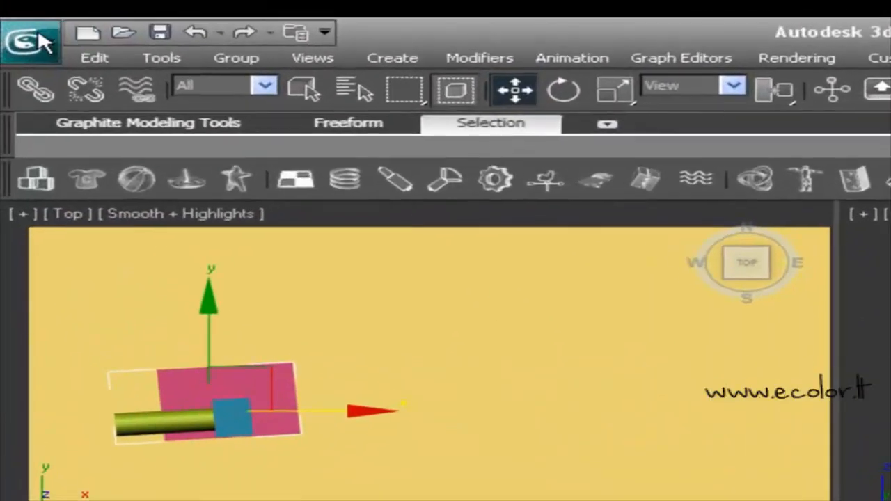
Save the animated scene as a new incremental copy named TANKAS -02 in the Mano dokumentai folder.
{"action": "left_click", "coordinate": [38, 41]}
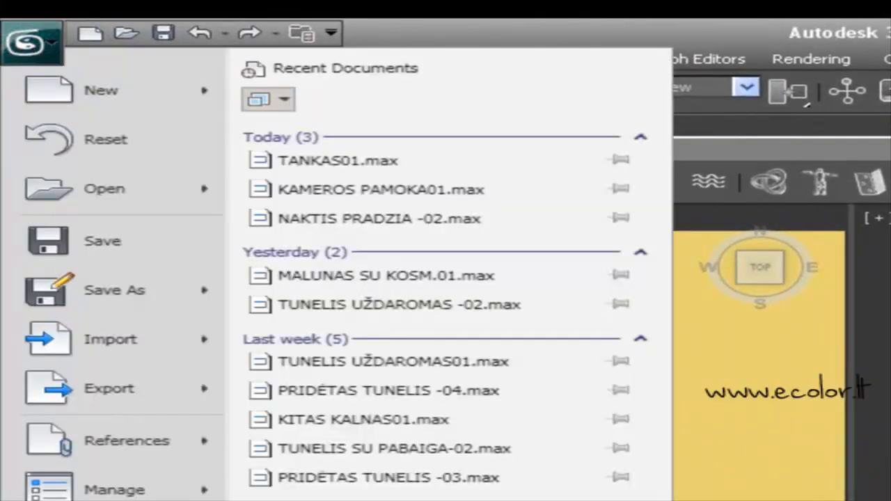
{"action": "left_click", "coordinate": [134, 293]}
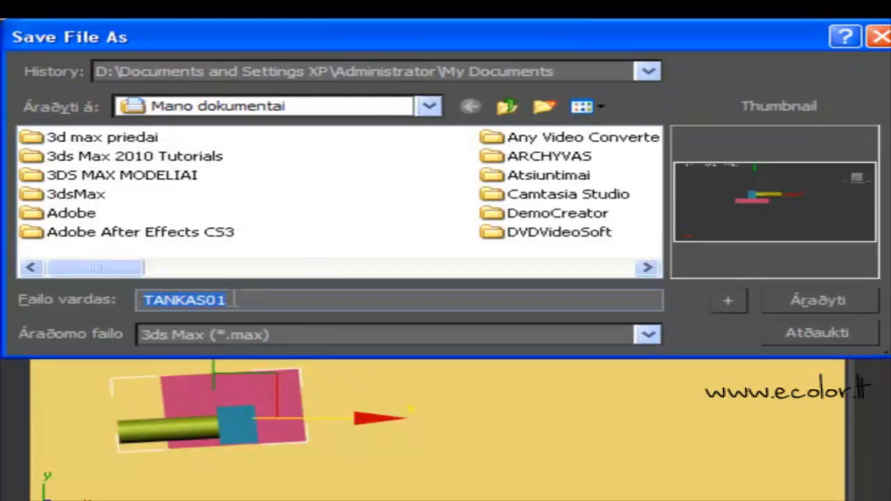
{"action": "left_click", "coordinate": [235, 299]}
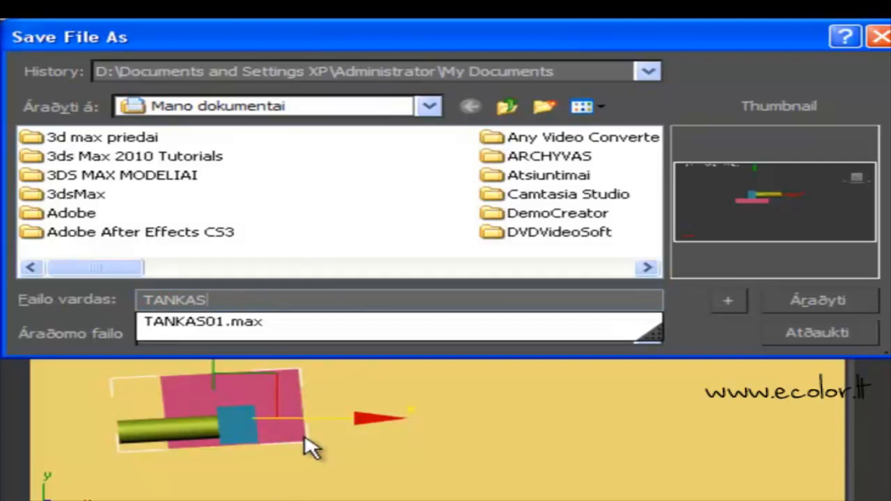
{"action": "type", "text": "-1"}
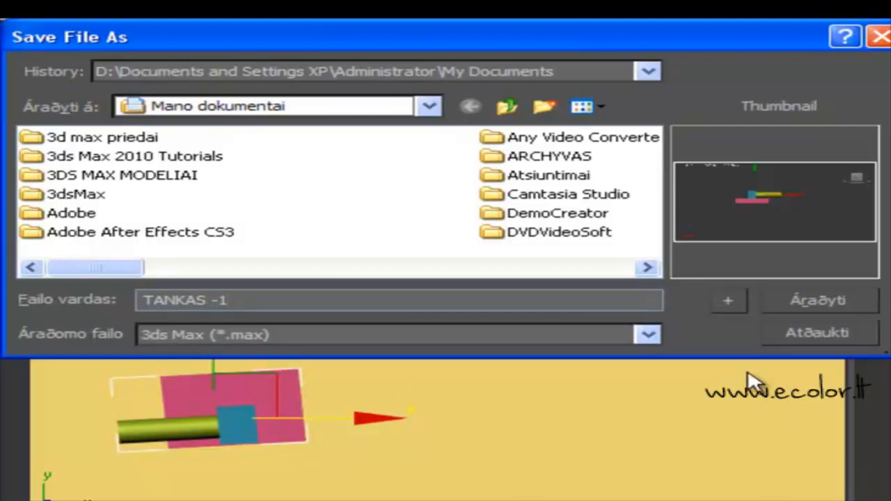
{"action": "left_click", "coordinate": [727, 300]}
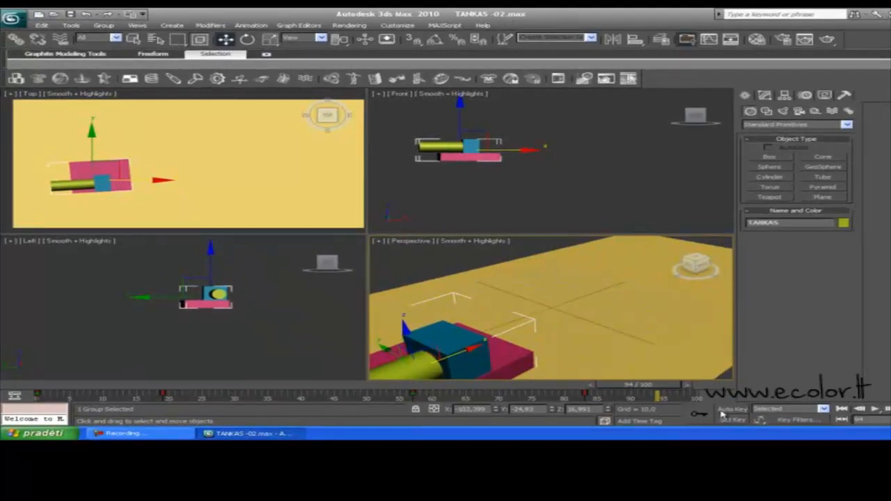
Scrub the animation back to frame 8 and ungroup the tank into its separate parts.
{"action": "left_click_drag", "start_coordinate": [674, 387], "coordinate": [466, 402]}
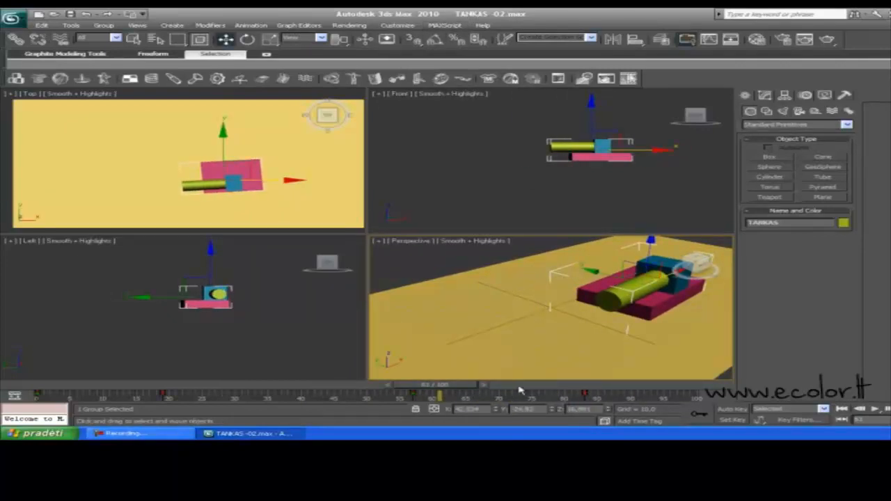
{"action": "left_click_drag", "start_coordinate": [459, 387], "coordinate": [126, 422]}
{"action": "key", "text": "w"}
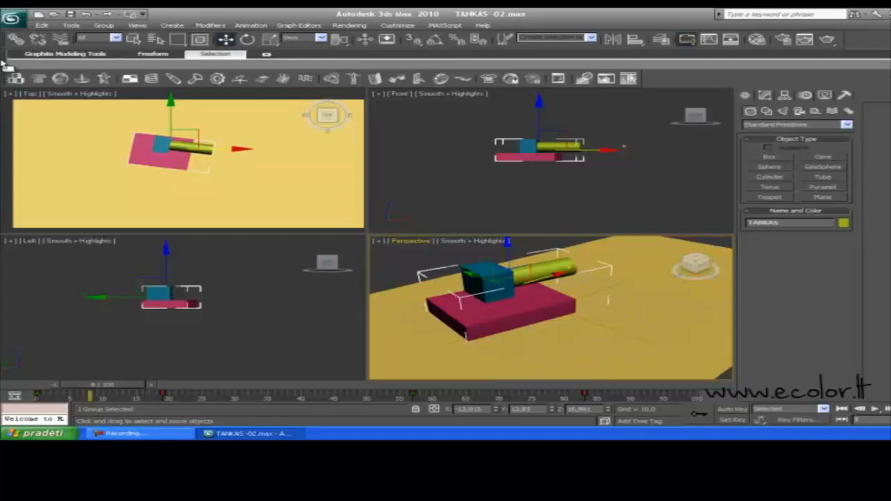
{"action": "left_click", "coordinate": [103, 25]}
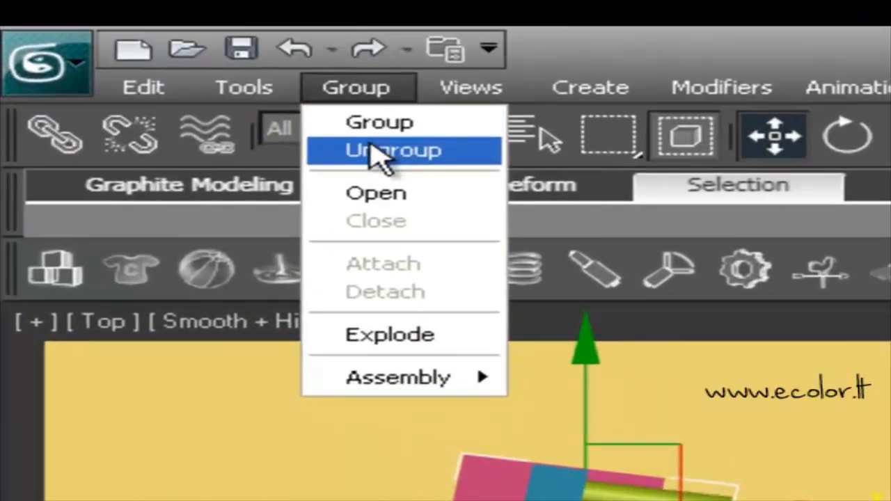
{"action": "left_click", "coordinate": [169, 65]}
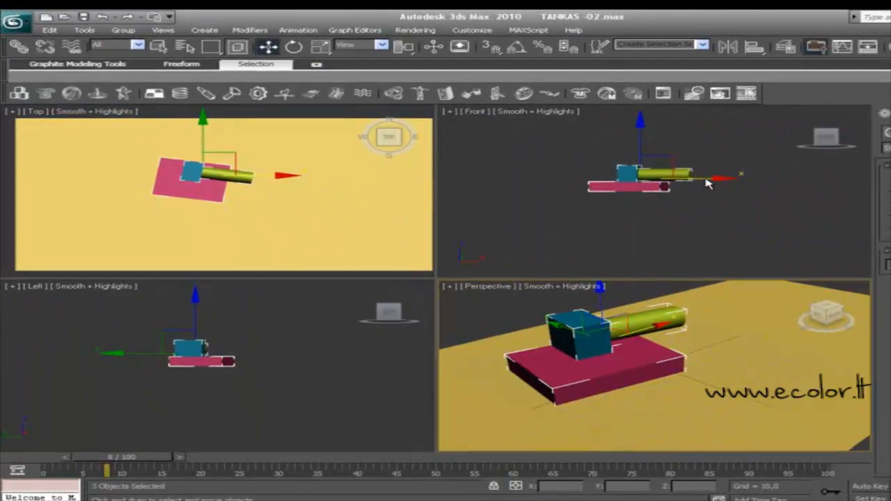
Select the barrel cylinder, nudge it slightly along X in the Front view, and convert it to an Editable Poly.
{"action": "left_click", "coordinate": [684, 174]}
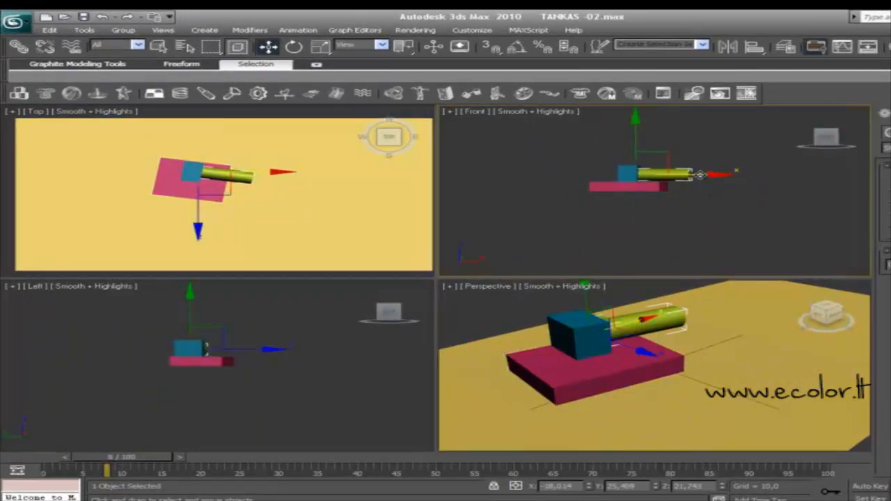
{"action": "left_click_drag", "start_coordinate": [699, 174], "coordinate": [701, 174]}
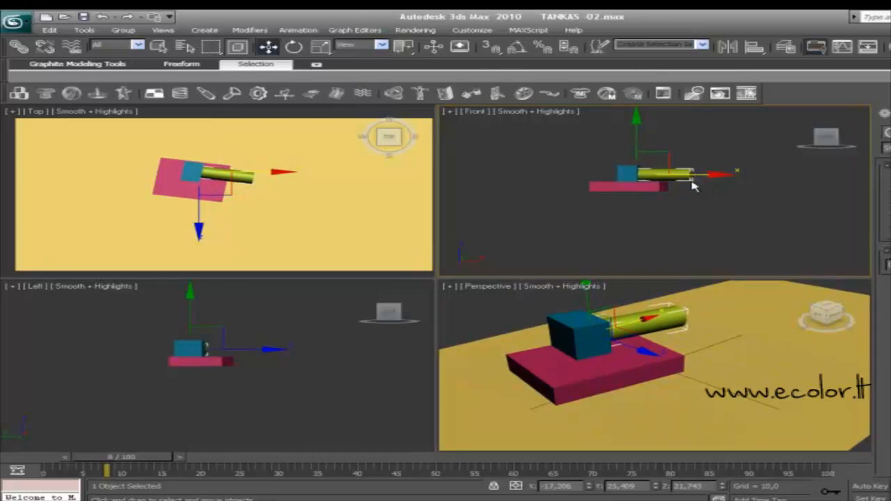
{"action": "right_click", "coordinate": [680, 173]}
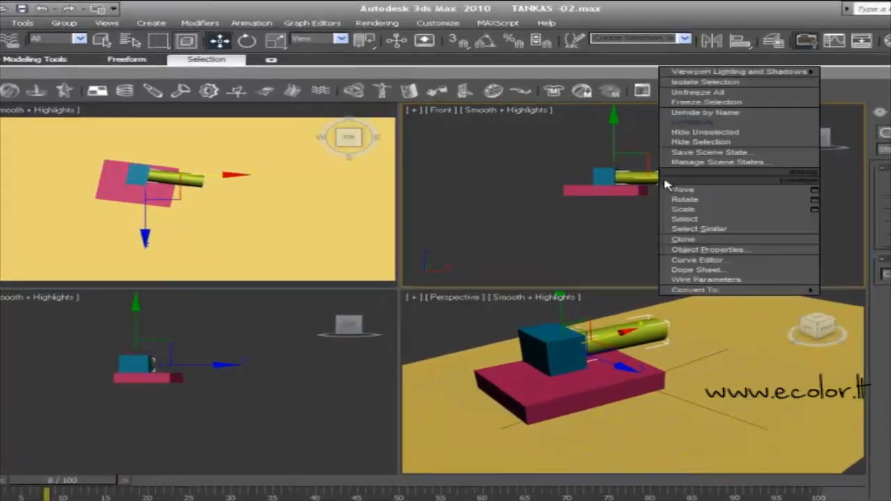
{"action": "mouse_move", "coordinate": [723, 286]}
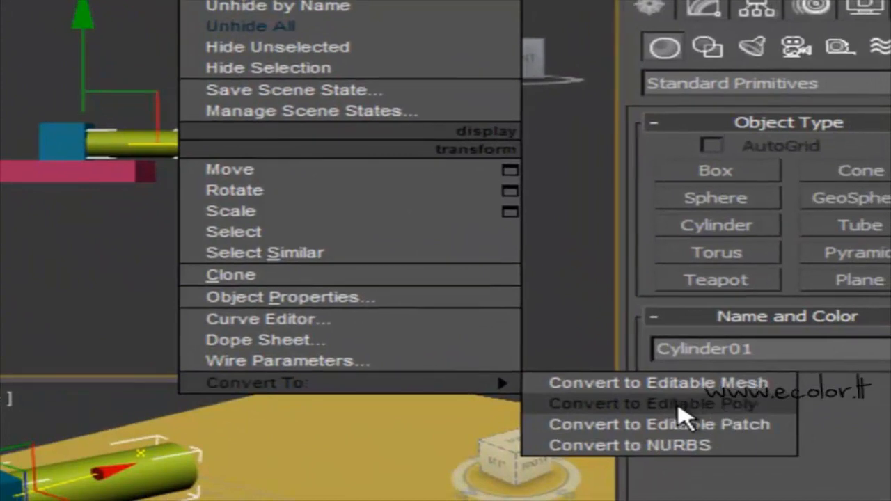
{"action": "left_click", "coordinate": [678, 405]}
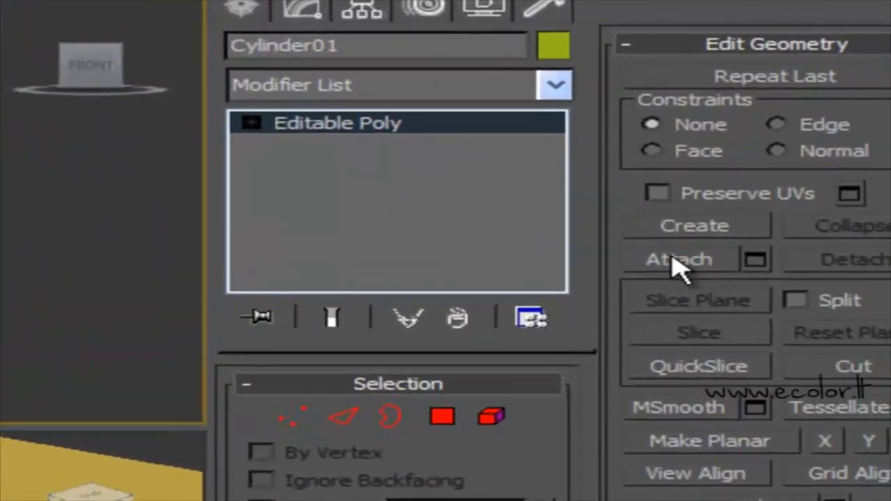
Attach the turret box and the base box to the barrel, and shift the combined tank slightly along X in the Top view.
{"action": "left_click", "coordinate": [673, 260]}
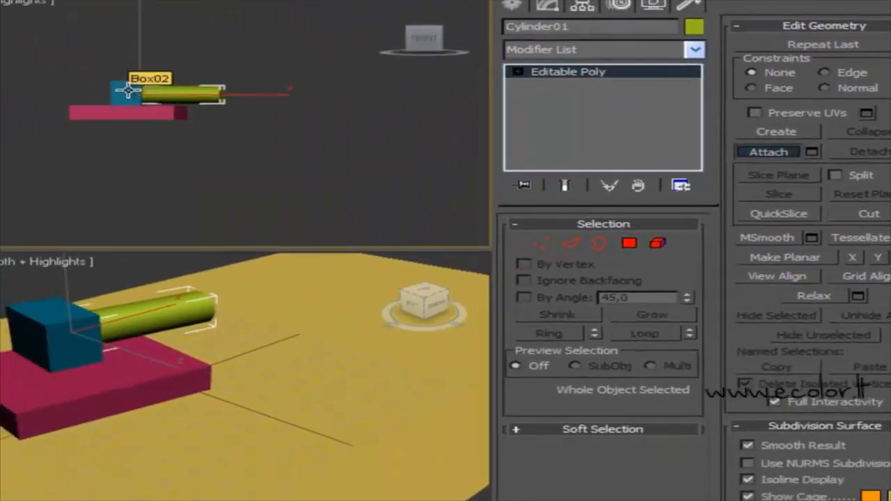
{"action": "left_click", "coordinate": [128, 90]}
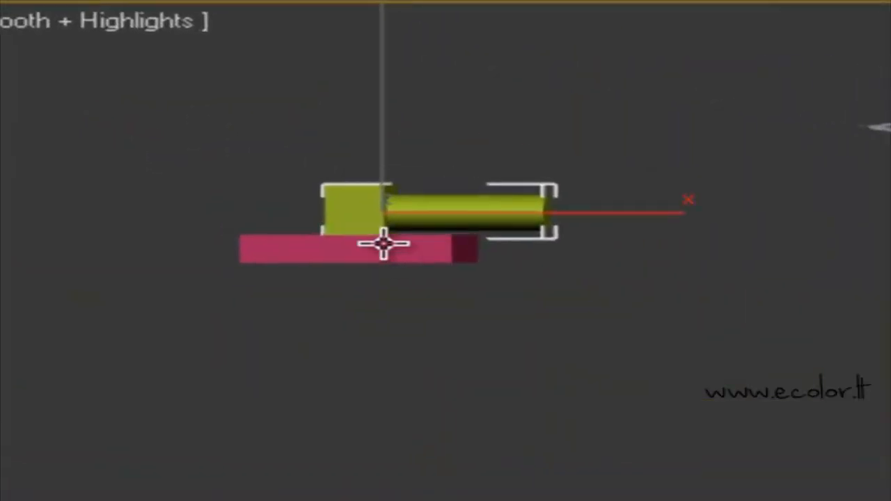
{"action": "left_click", "coordinate": [378, 245]}
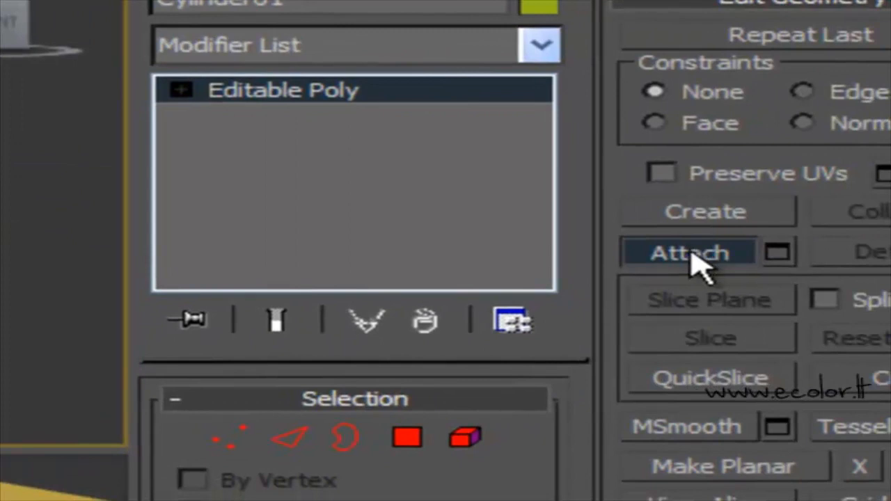
{"action": "left_click", "coordinate": [748, 258]}
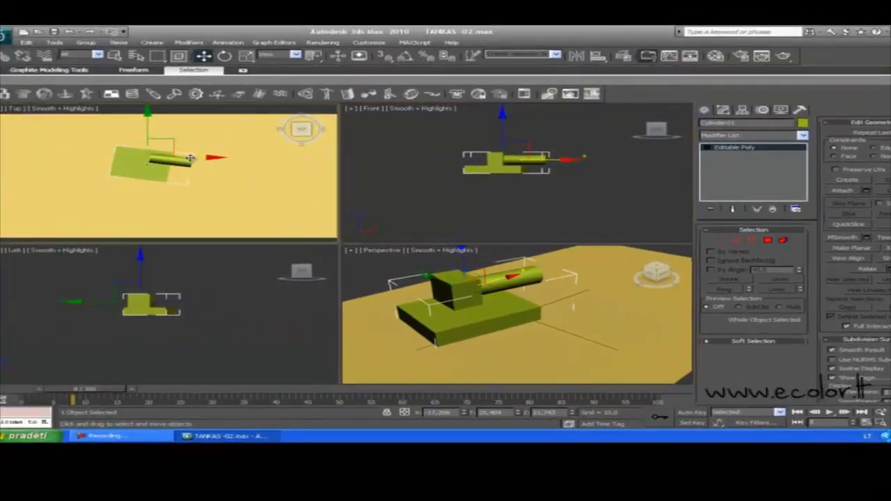
{"action": "mouse_move", "coordinate": [190, 158]}
{"action": "left_mouse_down"}
{"action": "mouse_move", "coordinate": [171, 160]}
{"action": "mouse_move", "coordinate": [262, 159]}
{"action": "mouse_move", "coordinate": [162, 161]}
{"action": "mouse_move", "coordinate": [195, 167]}
{"action": "left_mouse_up"}
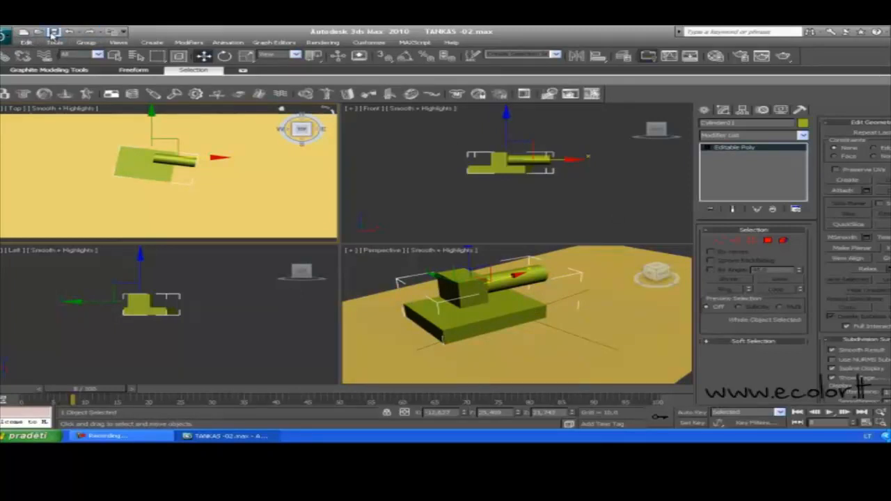
Save the scene as a new incremental copy named TANKAS -03 in the Mano dokumentai folder.
{"action": "left_click", "coordinate": [6, 35]}
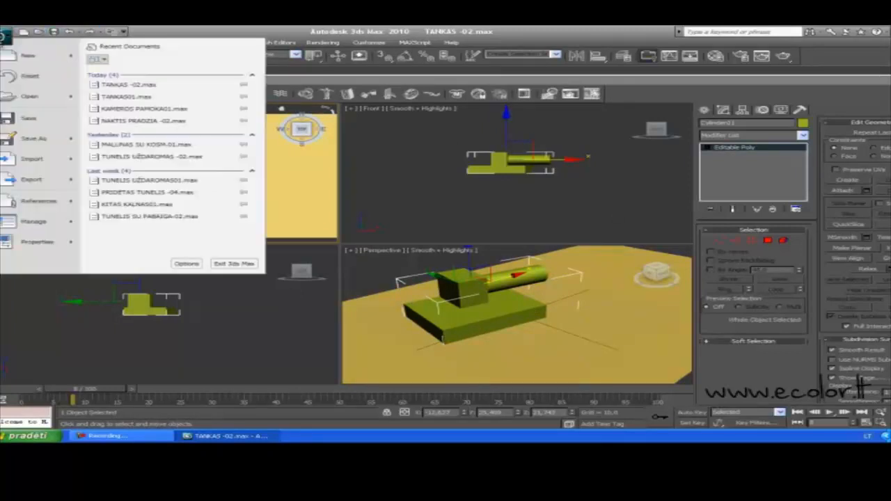
{"action": "left_click", "coordinate": [40, 139]}
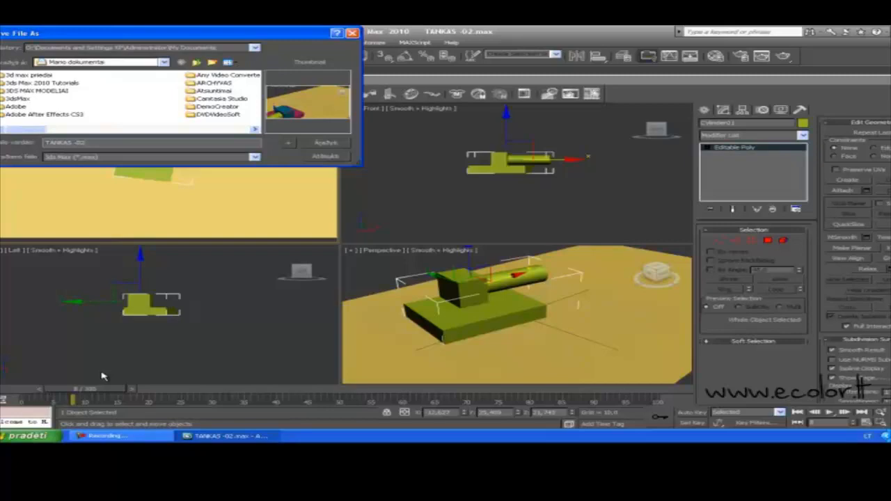
{"action": "key", "text": "BackSpace"}
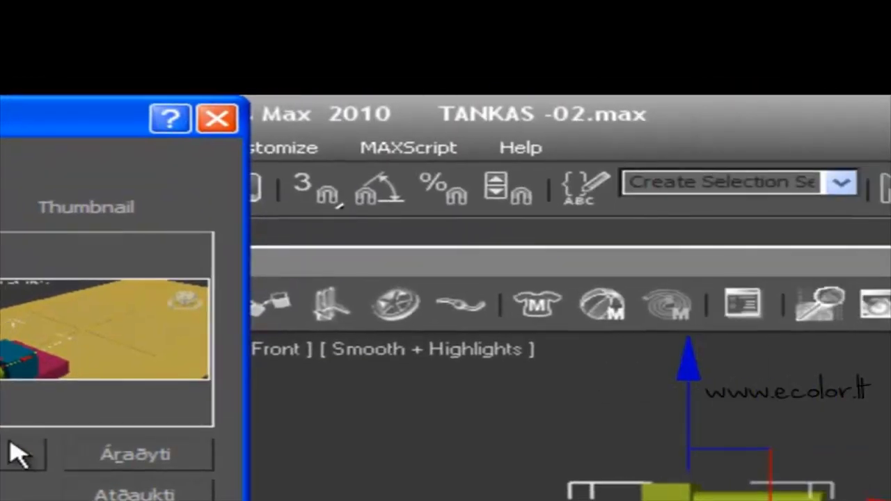
{"action": "left_click", "coordinate": [24, 459]}
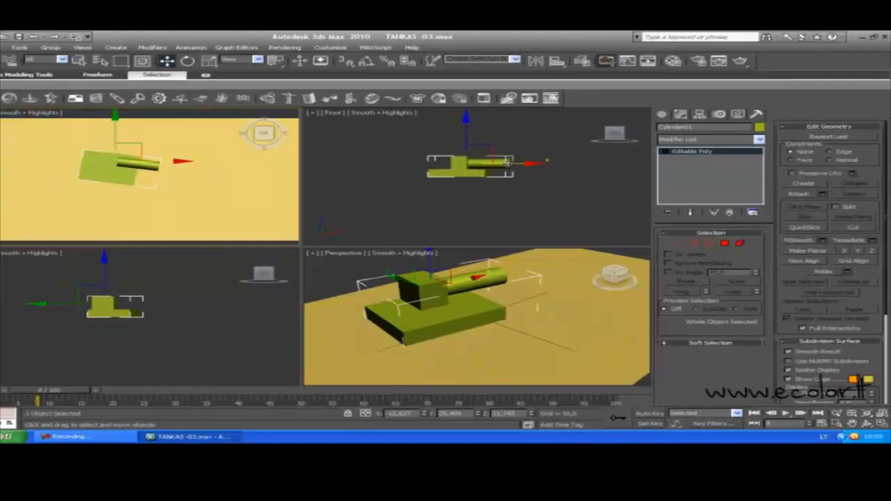
Nudge the tank along X, give the 01 - Default material a saturated blue ambient colour, and assign it to the whole tank.
{"action": "mouse_move", "coordinate": [508, 164]}
{"action": "left_mouse_down"}
{"action": "mouse_move", "coordinate": [526, 166]}
{"action": "mouse_move", "coordinate": [511, 172]}
{"action": "left_mouse_up"}
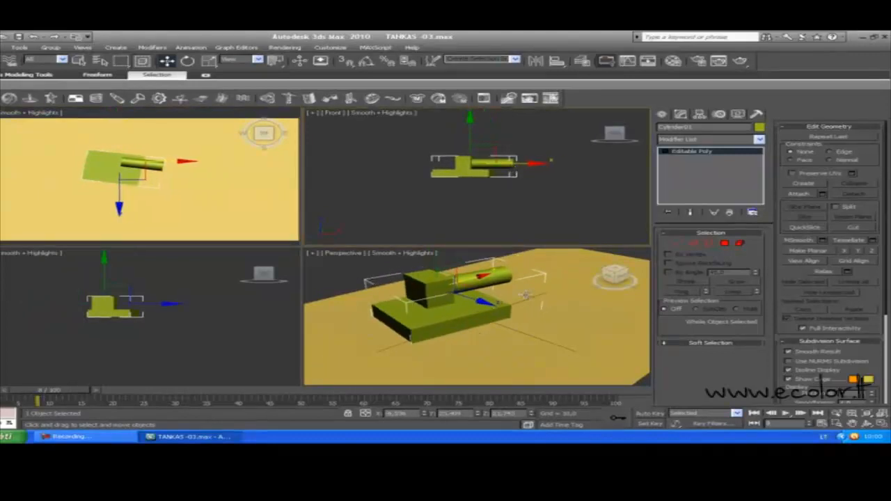
{"action": "key", "text": "m"}
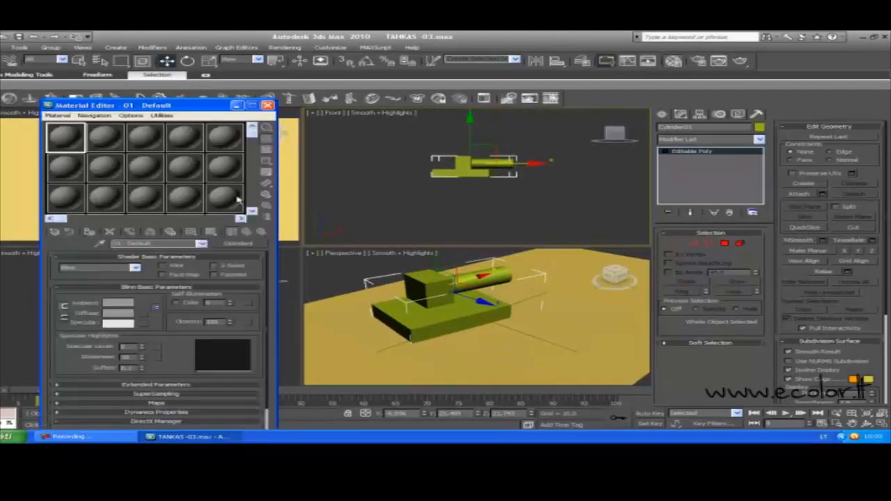
{"action": "left_click", "coordinate": [118, 304]}
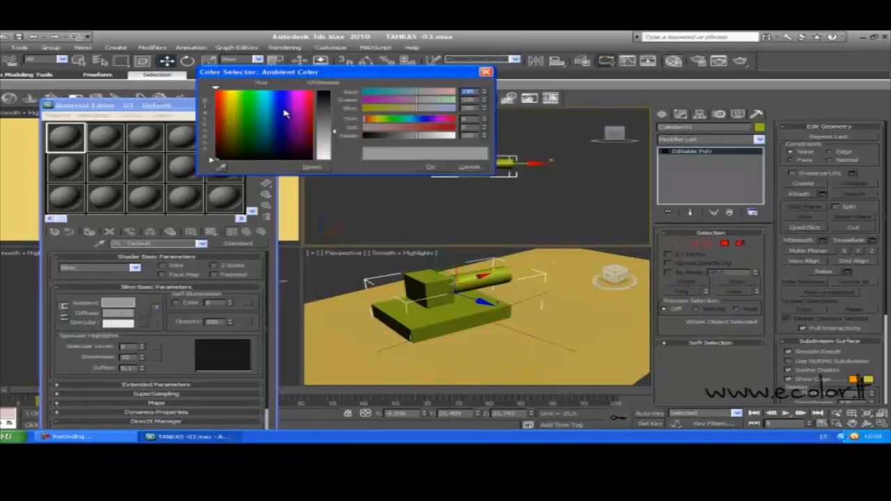
{"action": "left_click", "coordinate": [284, 103]}
{"action": "left_click", "coordinate": [320, 94]}
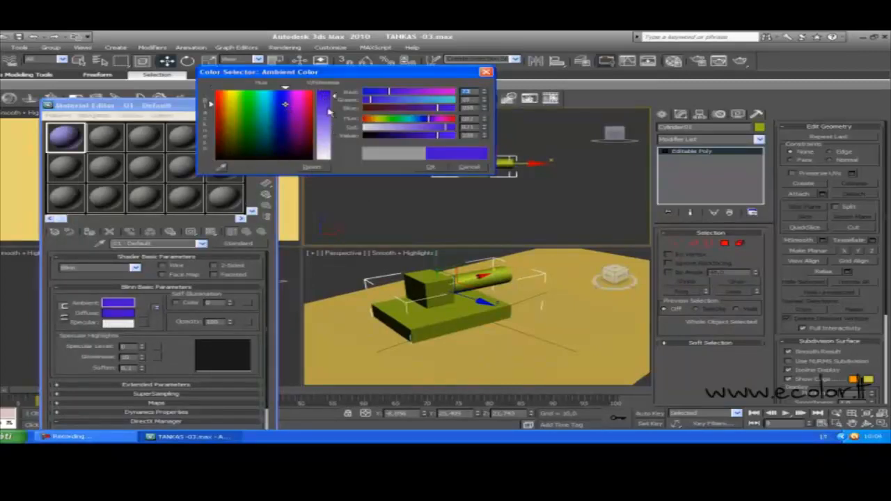
{"action": "left_click", "coordinate": [431, 167]}
{"action": "left_click_drag", "start_coordinate": [67, 140], "coordinate": [459, 306]}
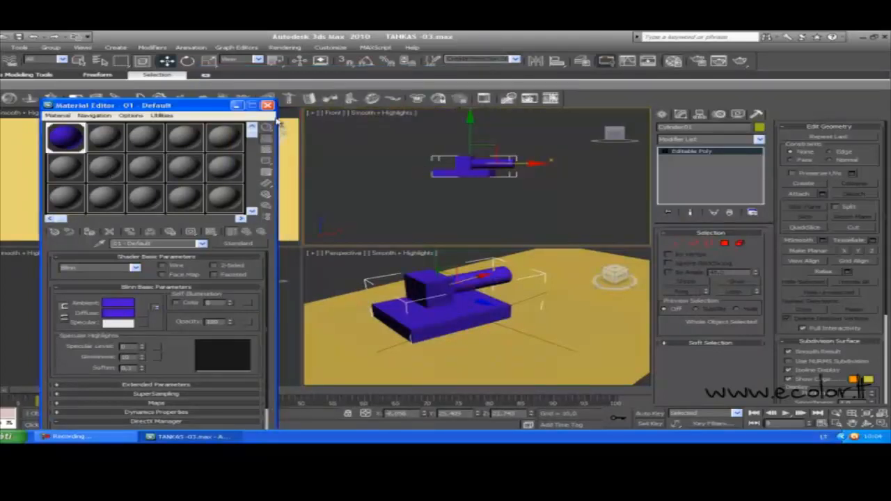
{"action": "left_click", "coordinate": [267, 106]}
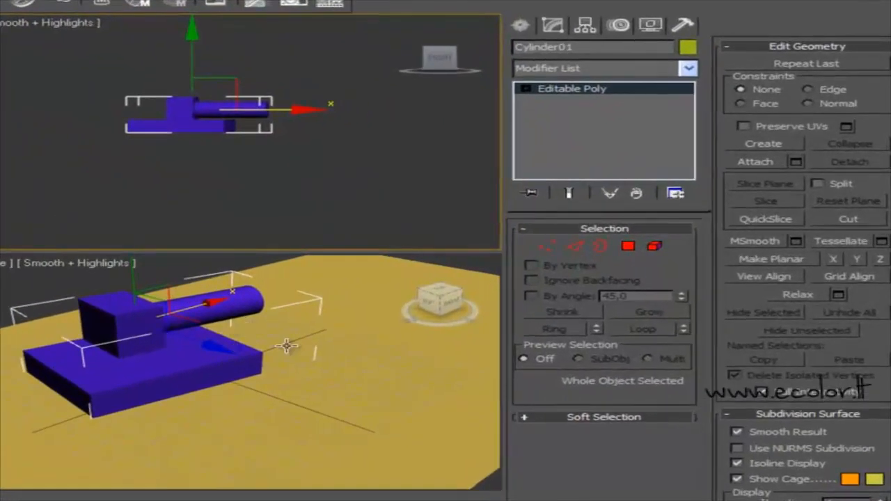
Select the turret and barrel polygons of the tank and assign them the 02 - Default material with a green ambient colour.
{"action": "left_click", "coordinate": [630, 245]}
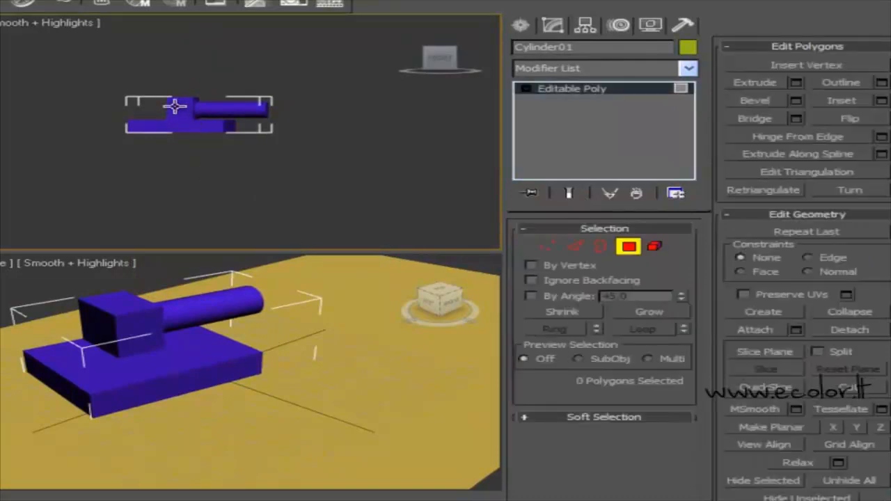
{"action": "left_click_drag", "start_coordinate": [151, 87], "coordinate": [279, 126]}
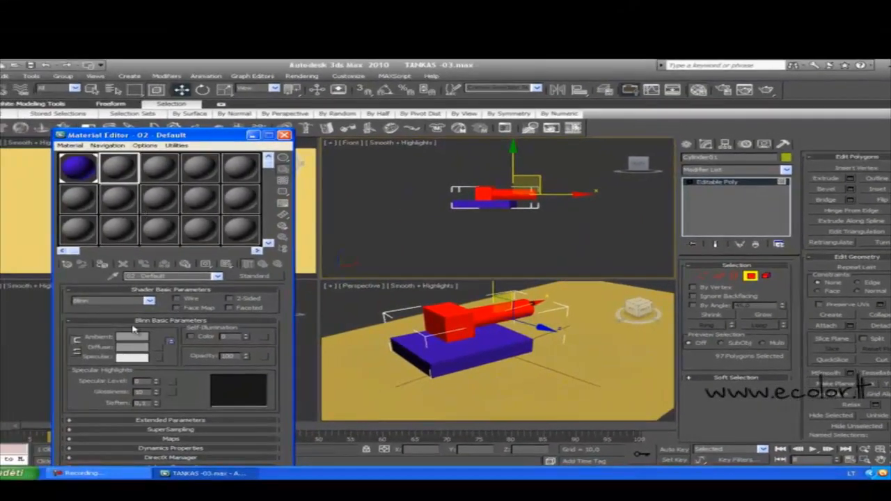
{"action": "left_click", "coordinate": [133, 339]}
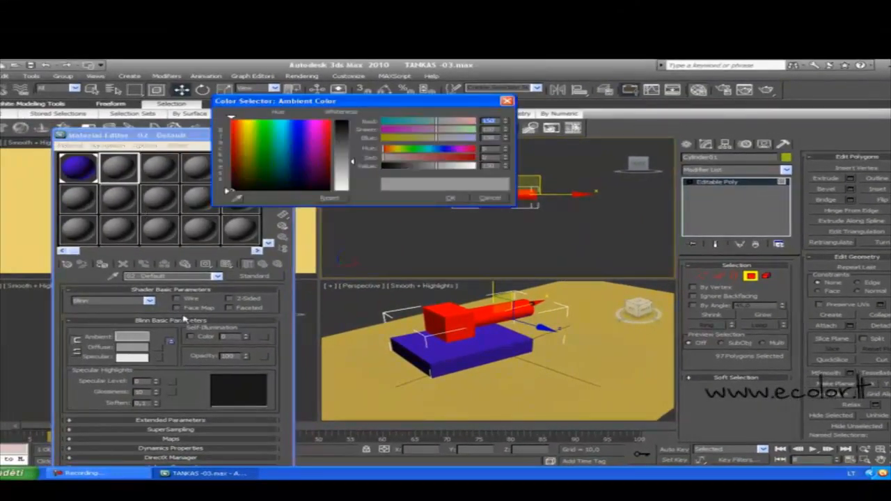
{"action": "left_click", "coordinate": [263, 137]}
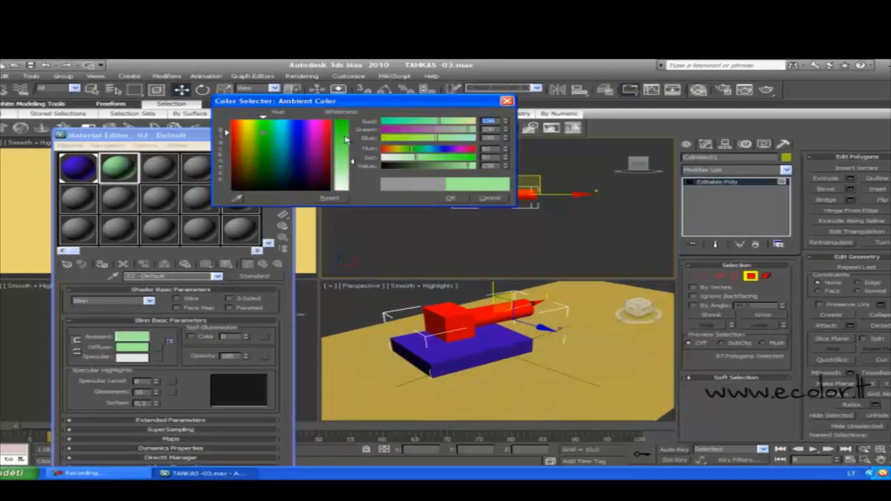
{"action": "left_click", "coordinate": [342, 150]}
{"action": "left_click", "coordinate": [451, 199]}
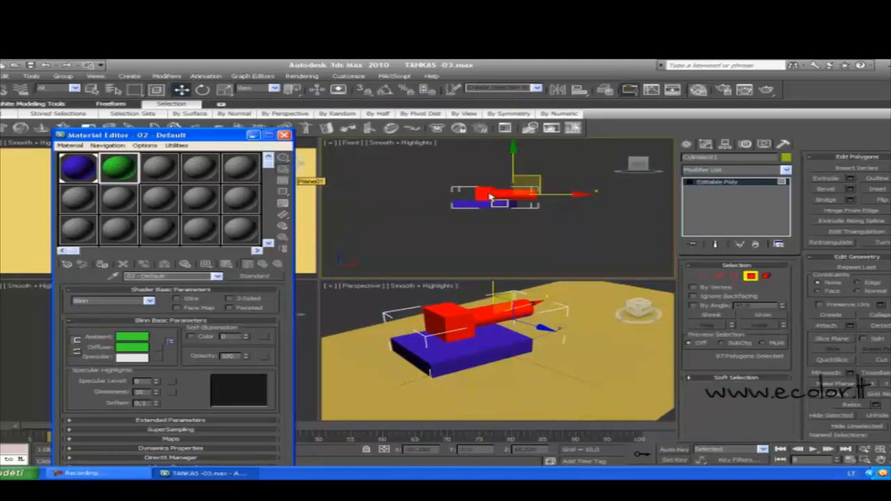
{"action": "left_click", "coordinate": [760, 277]}
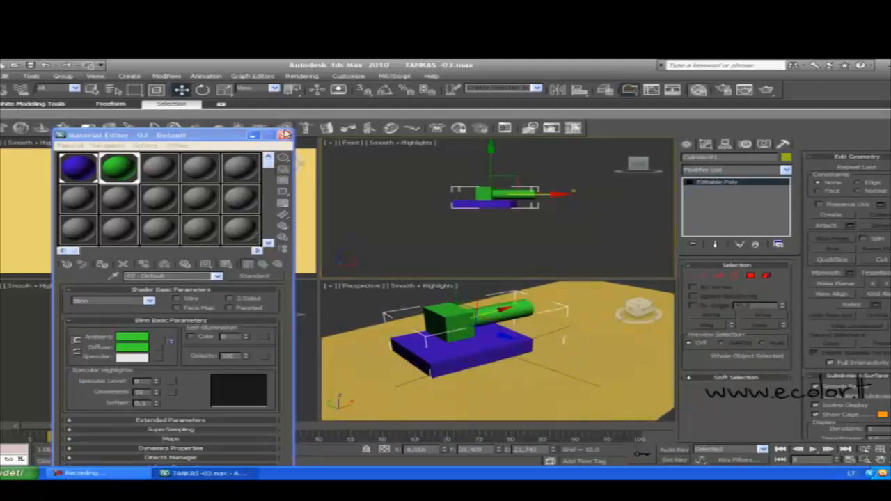
{"action": "left_click", "coordinate": [283, 135]}
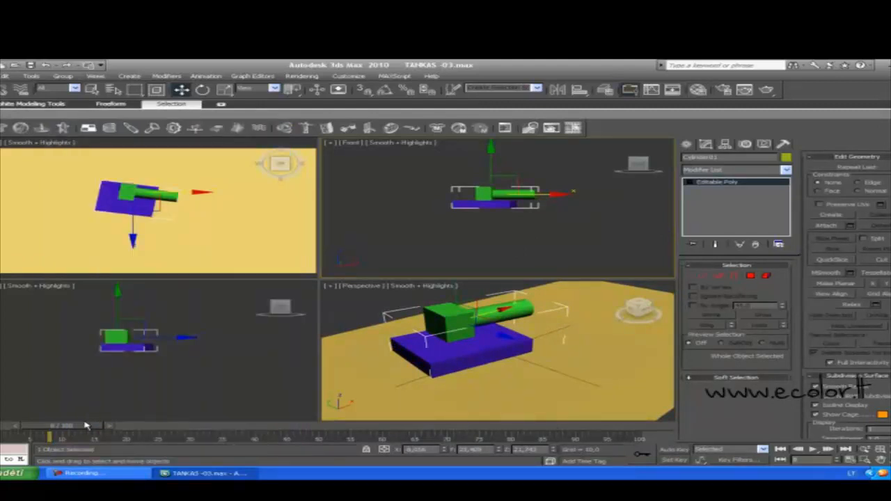
Scrub the animation to frame 57 and back to frame 7 to check whether the attached tank still moves.
{"action": "left_click_drag", "start_coordinate": [89, 425], "coordinate": [386, 426]}
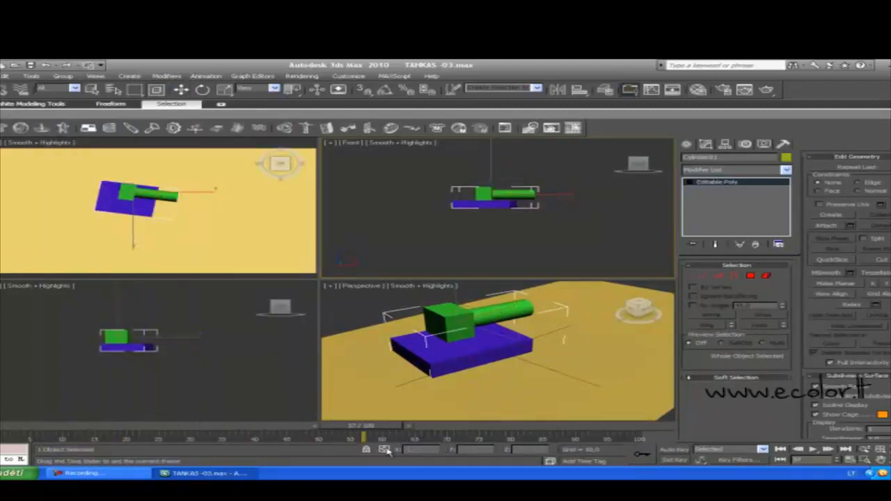
{"action": "left_click", "coordinate": [496, 270]}
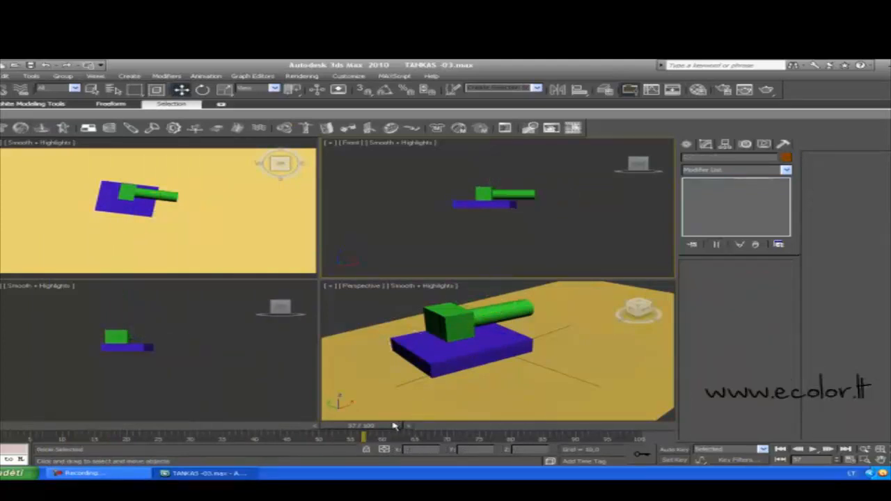
{"action": "left_click_drag", "start_coordinate": [393, 425], "coordinate": [87, 425]}
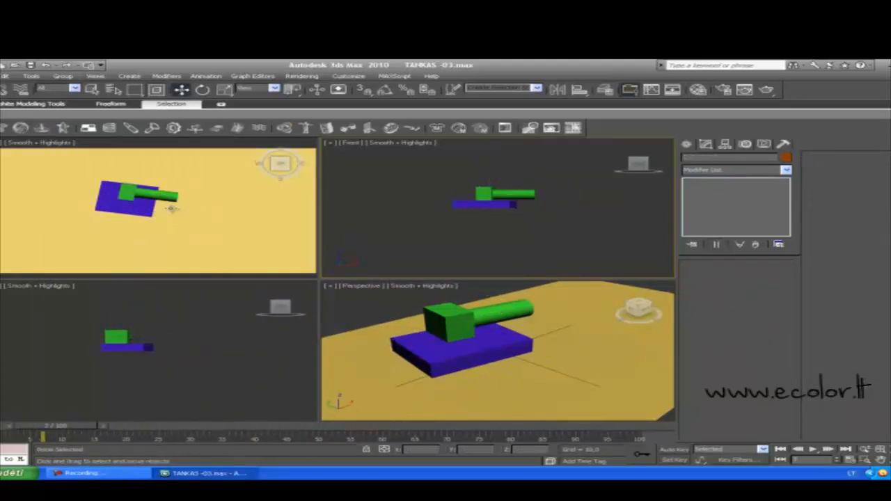
Select the tank, turn on Auto Key, and at frame 16 move it forward along X in the Top view towards the plane's far end.
{"action": "left_click", "coordinate": [125, 194]}
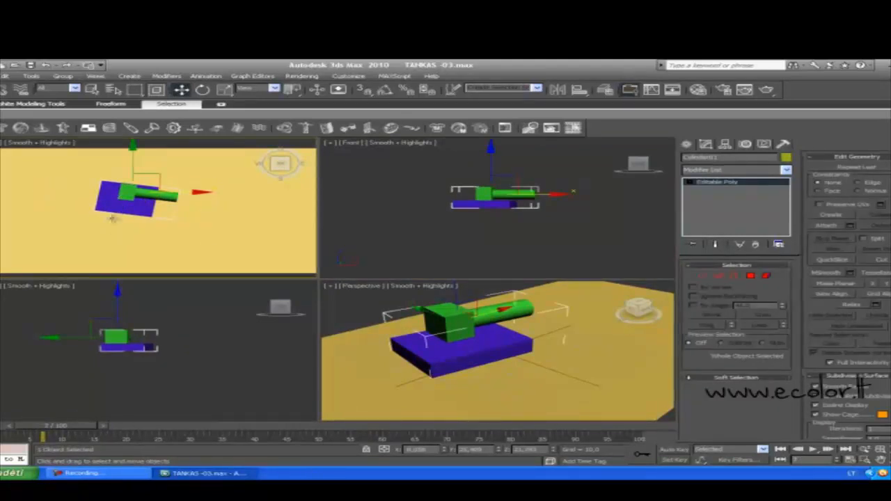
{"action": "left_click", "coordinate": [675, 450]}
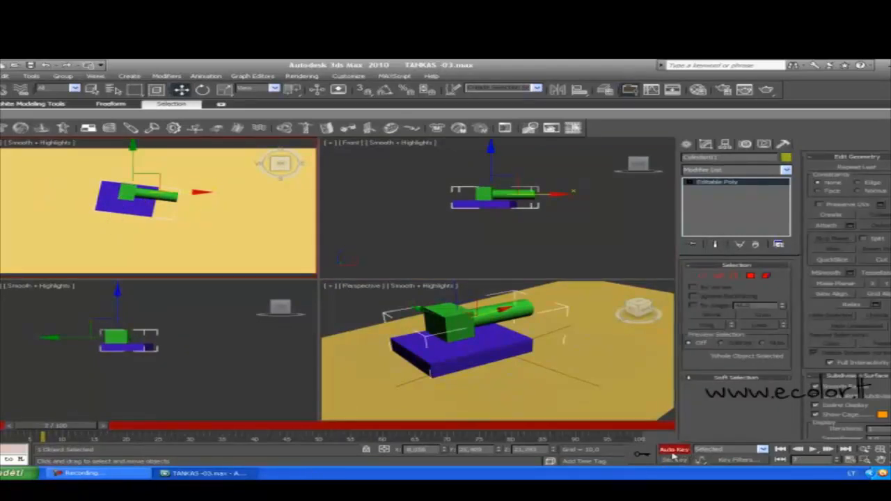
{"action": "left_click_drag", "start_coordinate": [66, 427], "coordinate": [123, 416]}
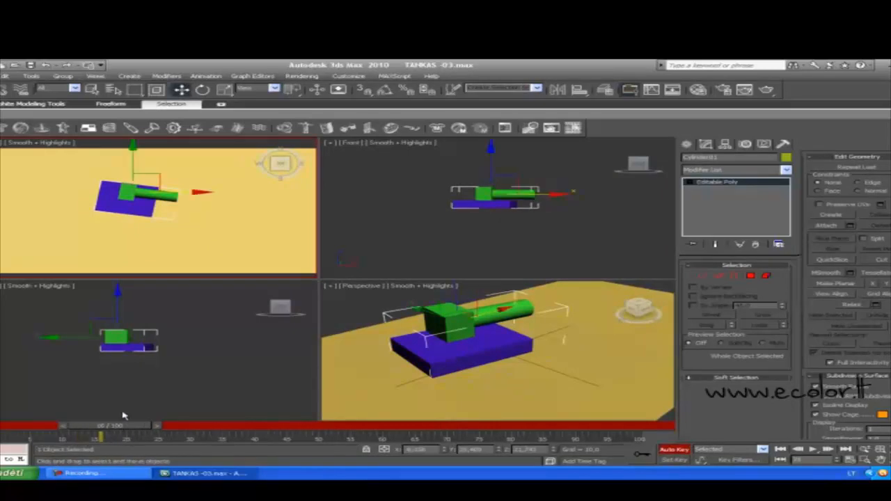
{"action": "left_click_drag", "start_coordinate": [179, 195], "coordinate": [290, 195]}
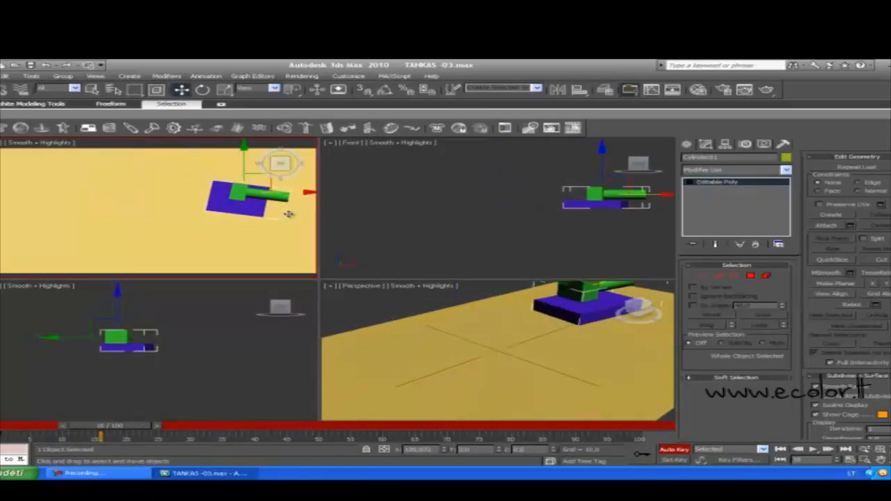
At frame 35, move the tank back along X to the plane's middle in the Top view, review at frame 20, and turn off Auto Key.
{"action": "left_click_drag", "start_coordinate": [149, 425], "coordinate": [267, 425]}
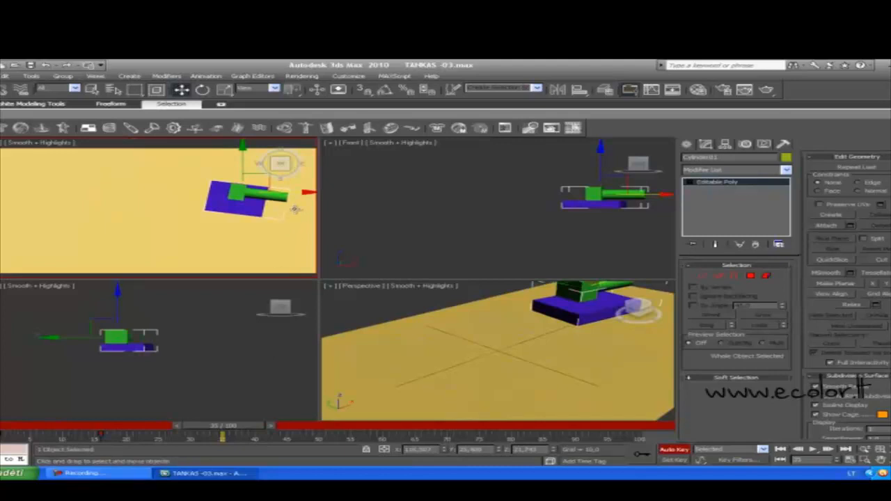
{"action": "left_click_drag", "start_coordinate": [293, 197], "coordinate": [200, 221]}
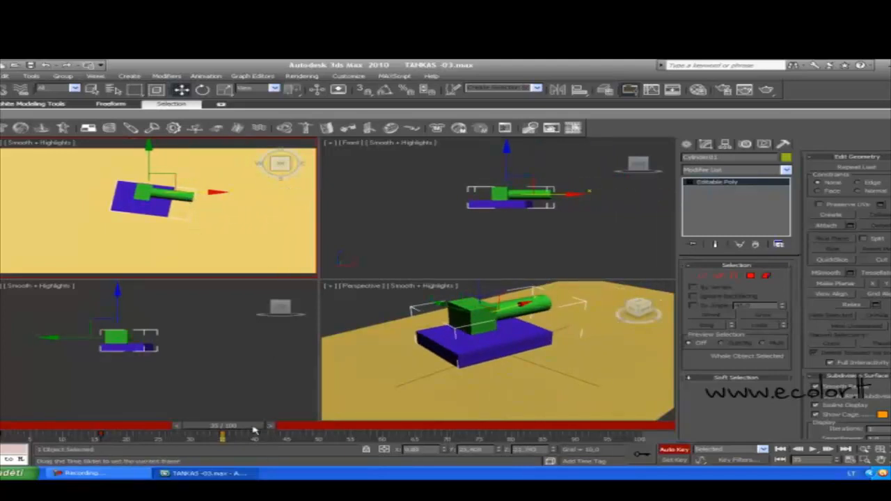
{"action": "left_click_drag", "start_coordinate": [254, 430], "coordinate": [167, 474]}
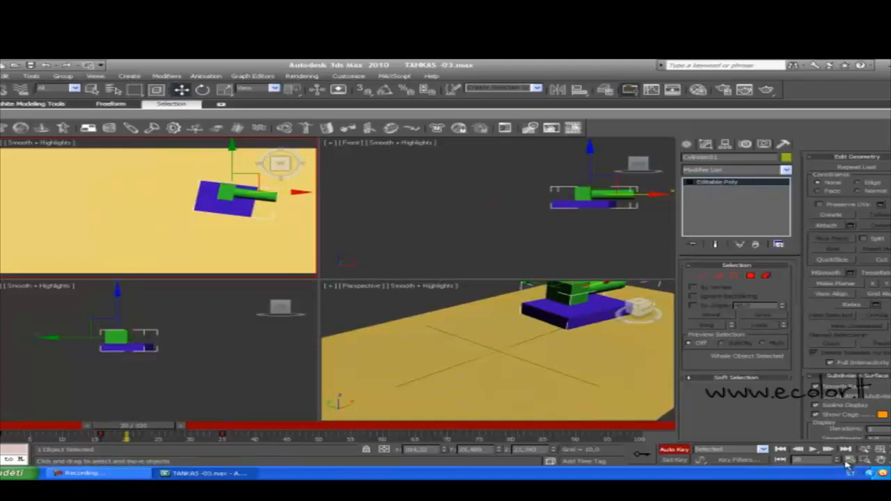
{"action": "left_click", "coordinate": [680, 450]}
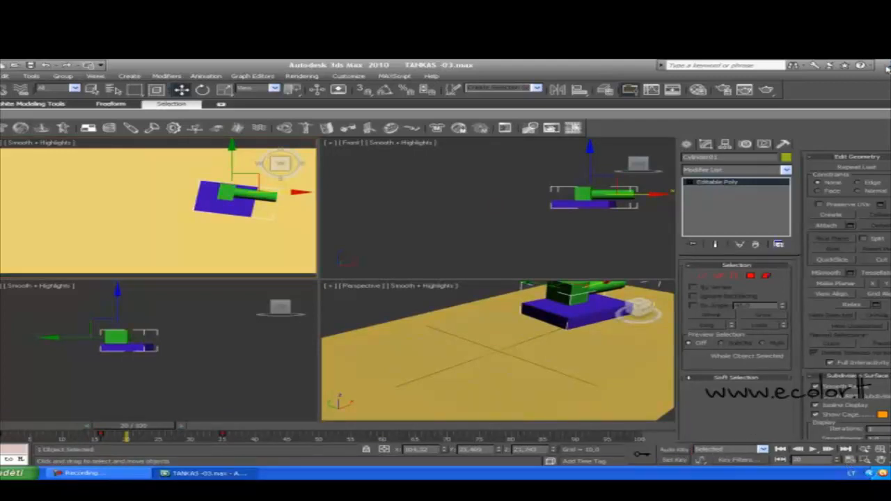
Minimize the scene window and open the My Documents folder from the desktop to view the saved tank files.
{"action": "left_click", "coordinate": [889, 65]}
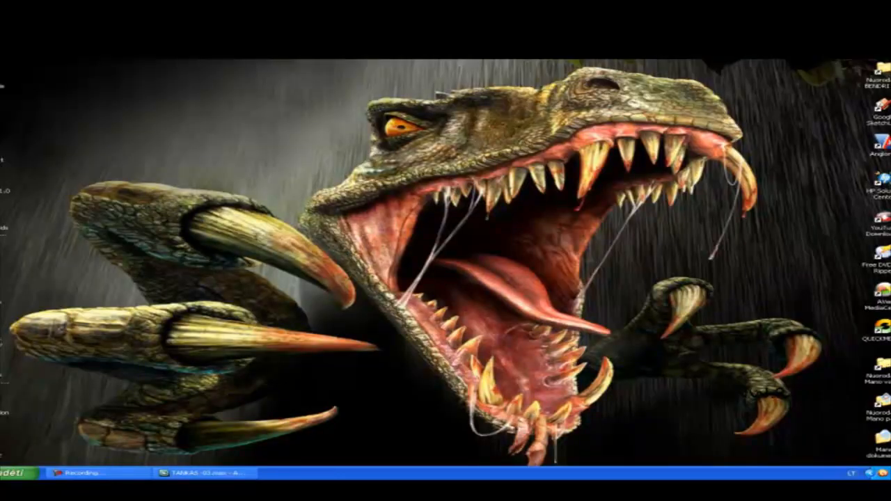
{"action": "double_click", "coordinate": [882, 438]}
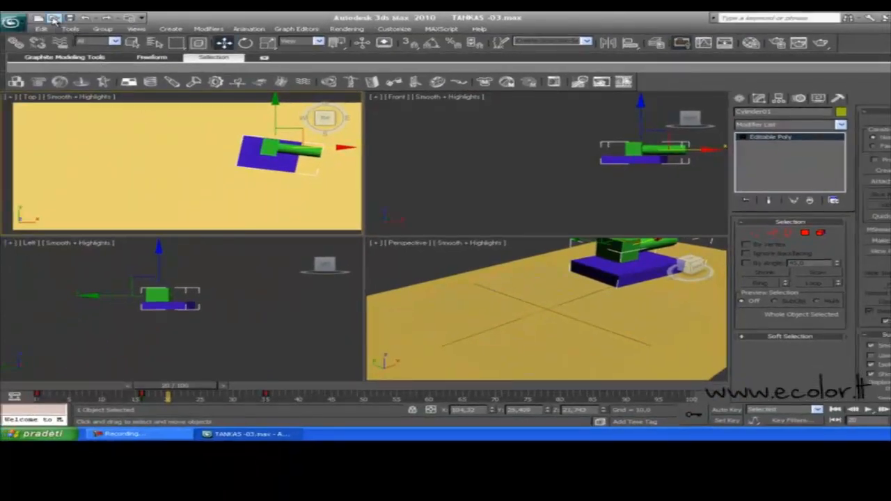
Open the TANKAS -02 scene from Mano dokumentai, discarding the unsaved changes to the current scene.
{"action": "left_click", "coordinate": [53, 18]}
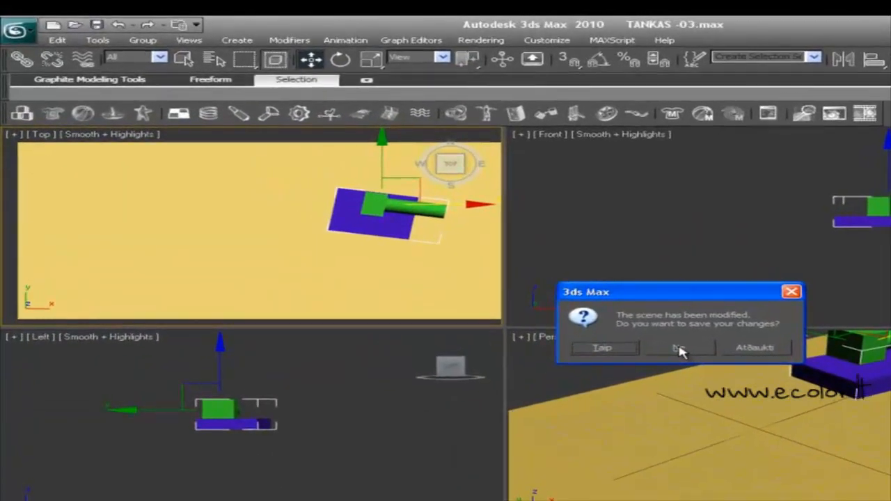
{"action": "left_click", "coordinate": [678, 350]}
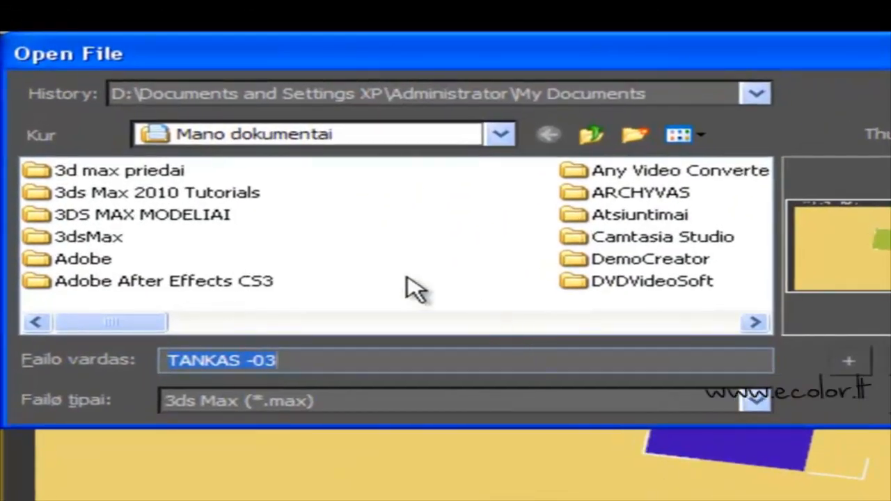
{"action": "left_click_drag", "start_coordinate": [135, 323], "coordinate": [630, 380]}
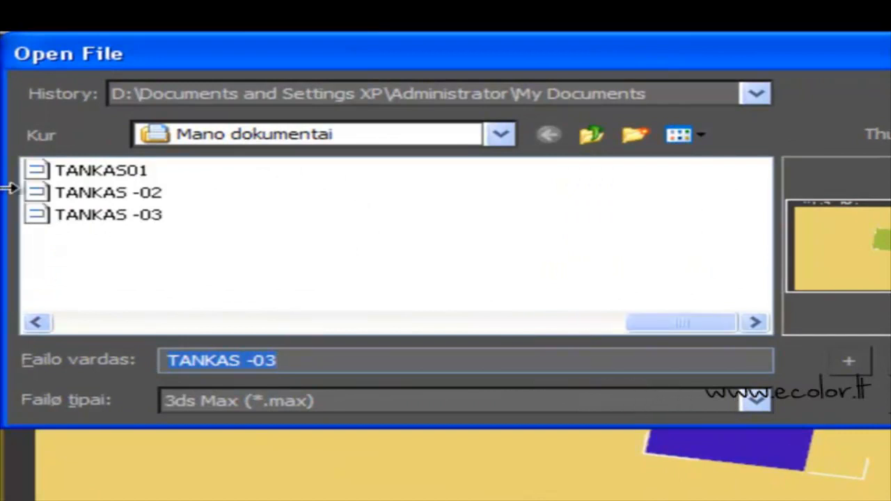
{"action": "double_click", "coordinate": [85, 196]}
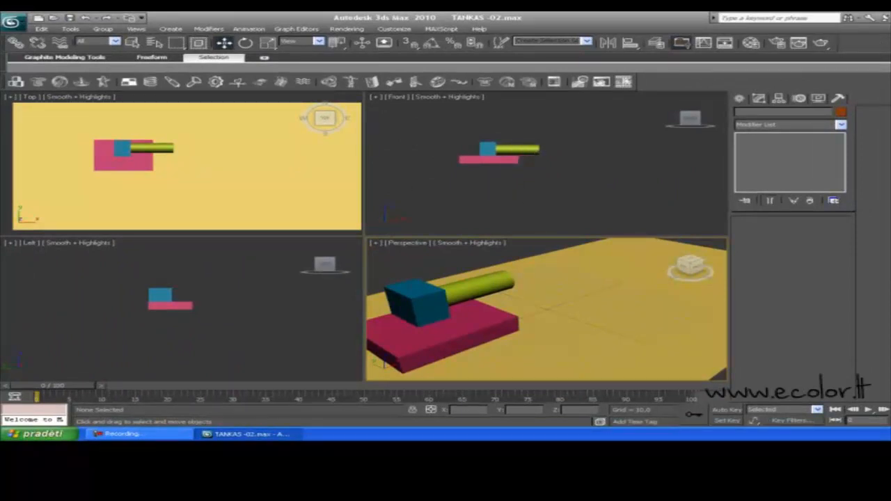
Switch to the Mano dokumentai folder, create a new folder with the default name, and move TANKAS -03, TANKAS -02 and TANKAS01 into it.
{"action": "key", "text": "super+d"}
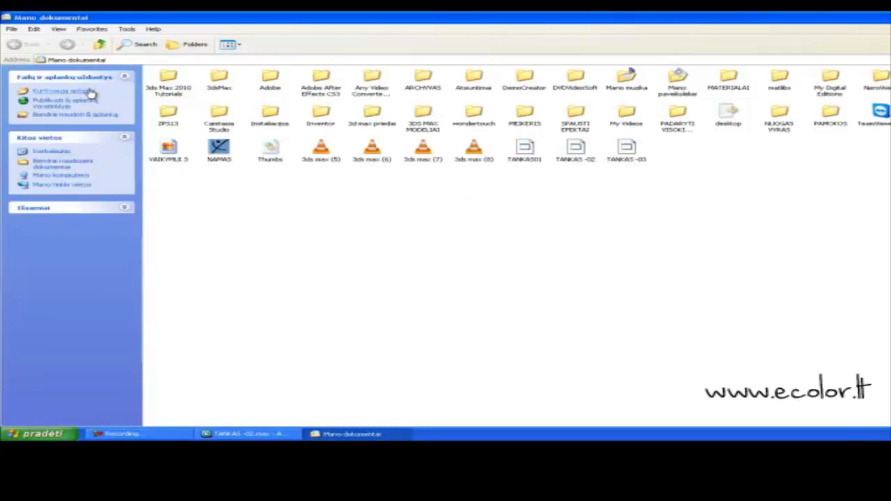
{"action": "left_click", "coordinate": [89, 92]}
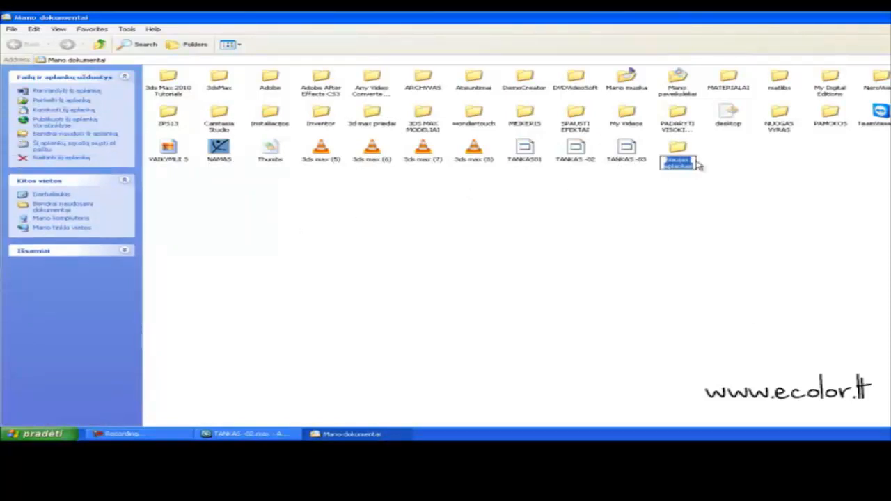
{"action": "left_click", "coordinate": [686, 191]}
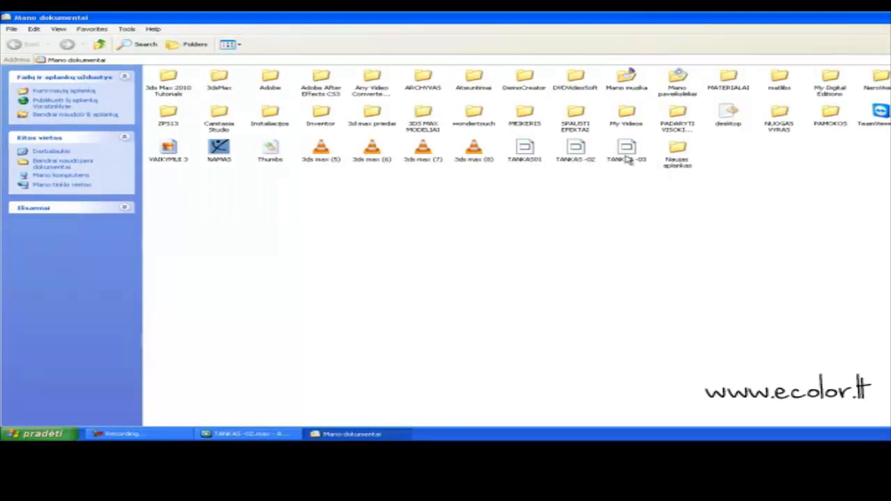
{"action": "left_click_drag", "start_coordinate": [626, 150], "coordinate": [677, 149]}
{"action": "left_click_drag", "start_coordinate": [575, 150], "coordinate": [626, 149]}
{"action": "left_click_drag", "start_coordinate": [524, 148], "coordinate": [571, 167]}
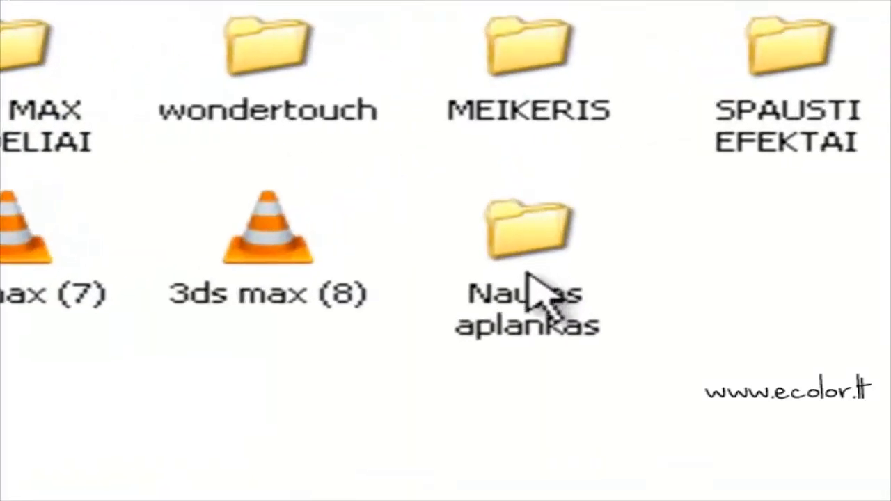
{"action": "left_click", "coordinate": [526, 151]}
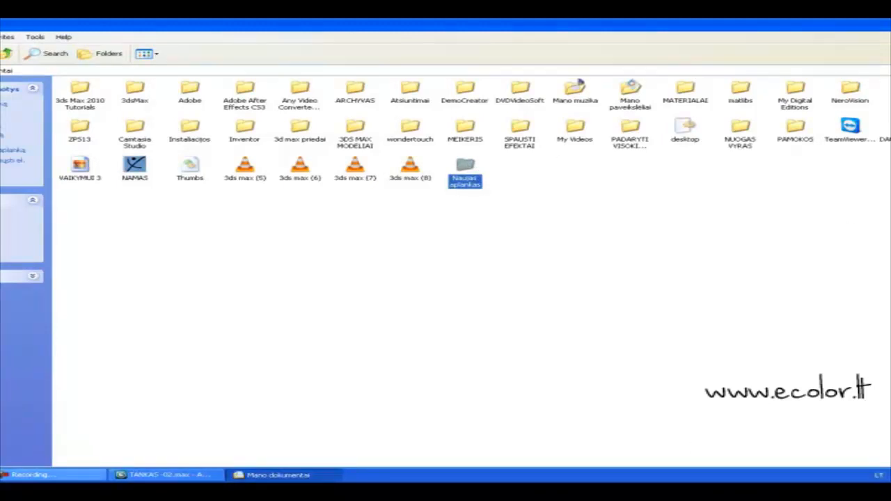
{"action": "left_click", "coordinate": [46, 475]}
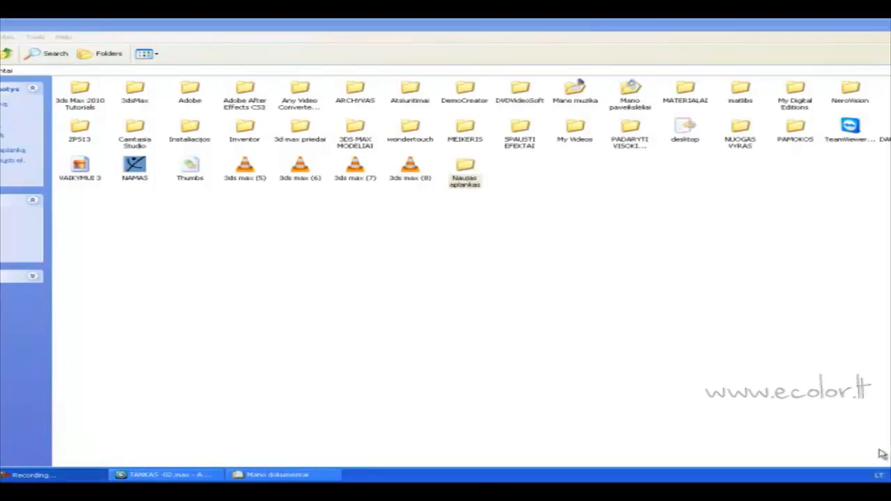